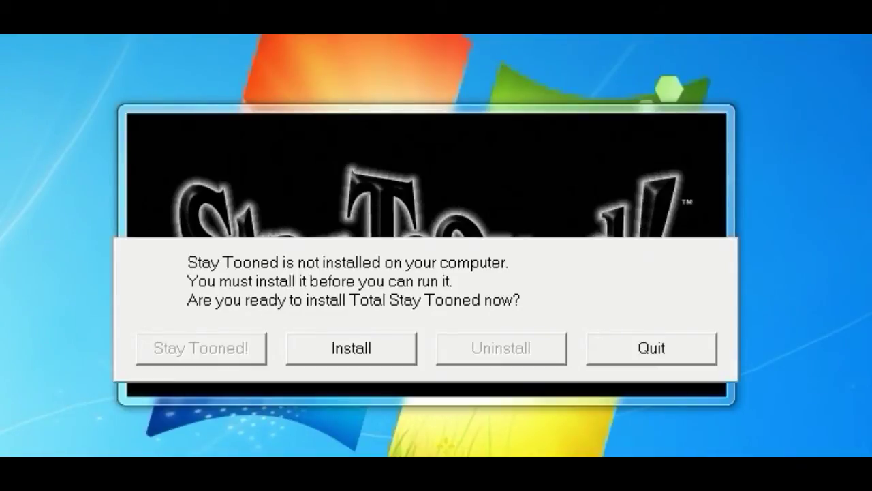
pyautogui.press('Return')
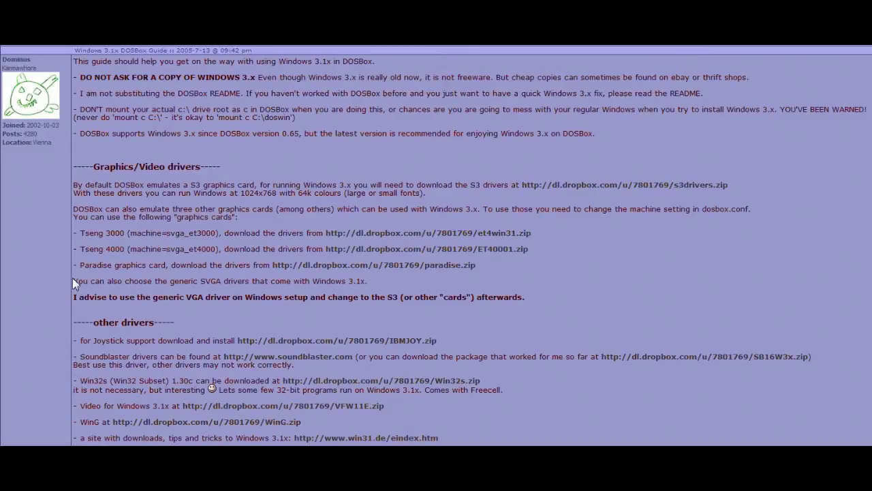
# Read the Windows 3.1x DOSBox guide's introduction and its lists of graphics and other drivers
pyautogui.moveTo(45, 208); pyautogui.dragTo(164, 284)
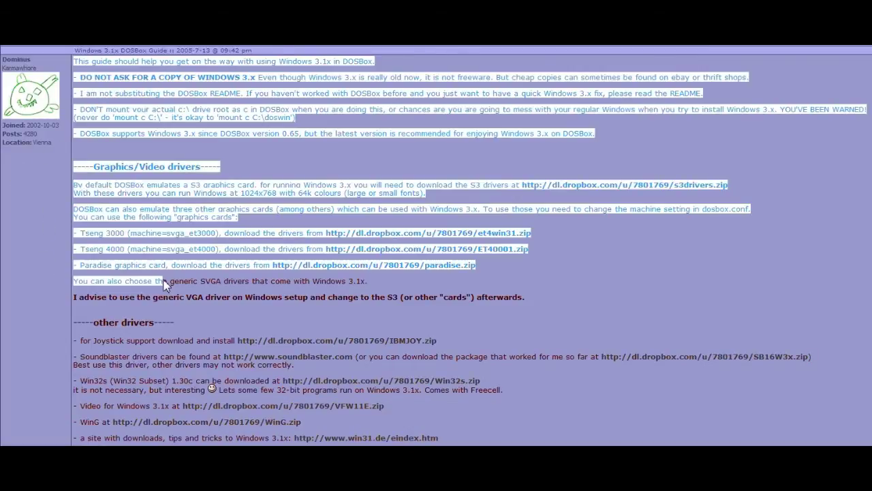
pyautogui.click(70, 352)
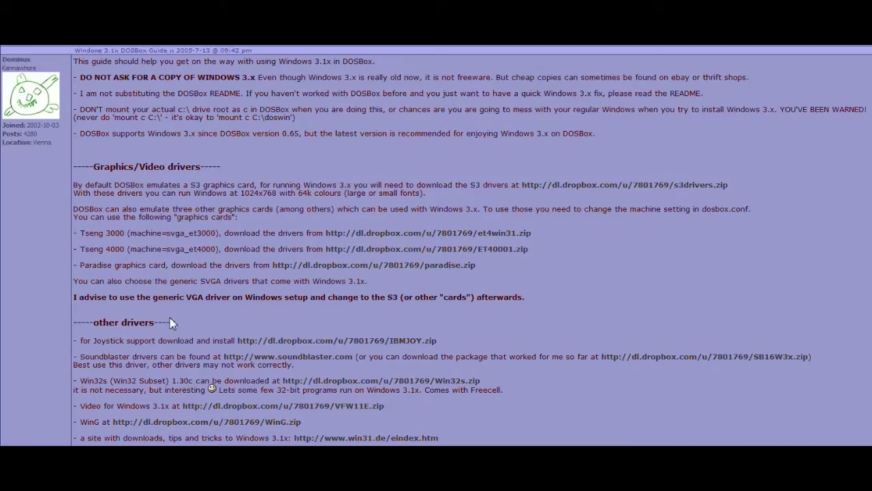
pyautogui.scroll(-8, 211, 321)
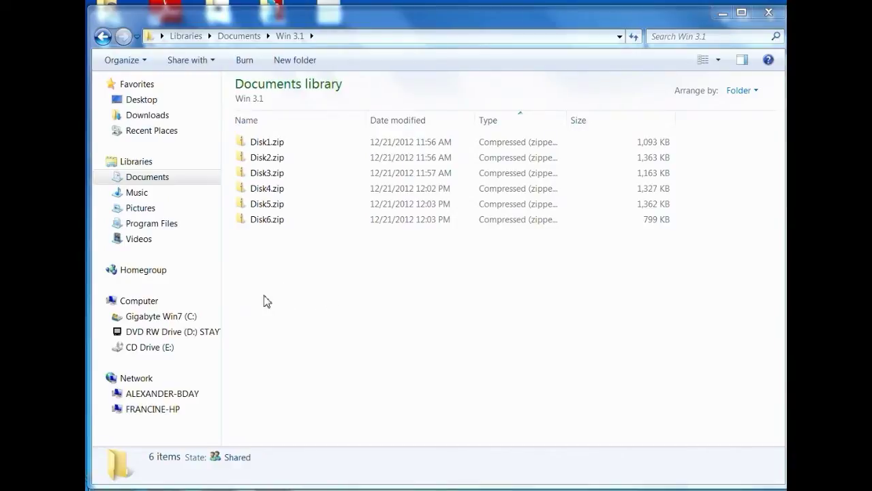
# Extract Disk1.zip through Disk6.zip directly into the Win 3.1 folder
pyautogui.moveTo(369, 308); pyautogui.dragTo(223, 137)
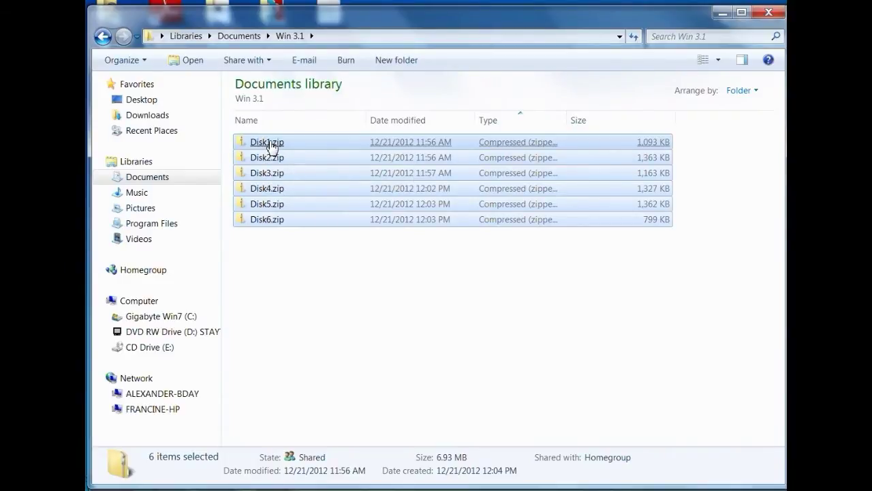
pyautogui.rightClick(270, 146)
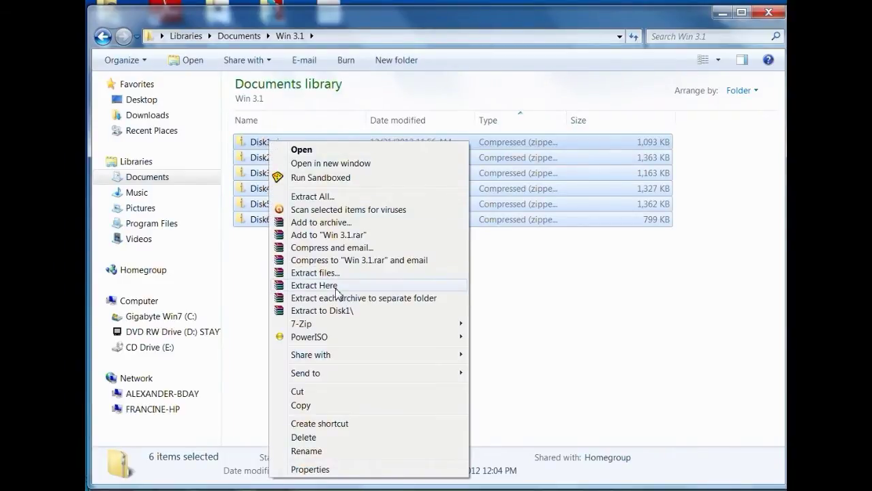
pyautogui.click(313, 290)
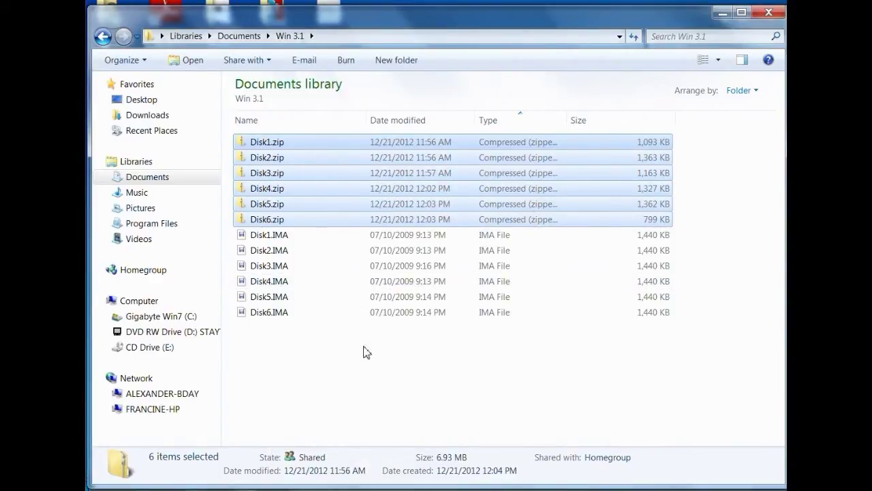
pyautogui.click(402, 374)
# Inspect the contents of Disk1.zip, return to the Win 3.1 folder and locate the extracted Disk1.IMA
pyautogui.click(291, 145)
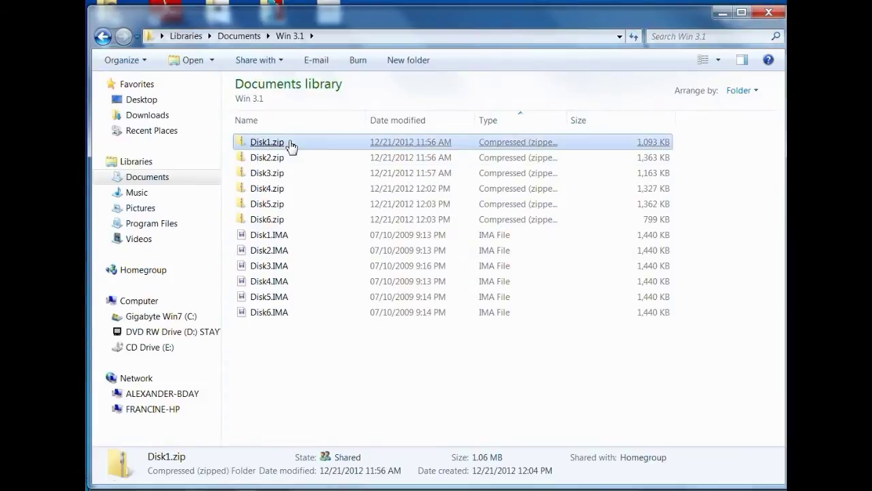
pyautogui.doubleClick(291, 143)
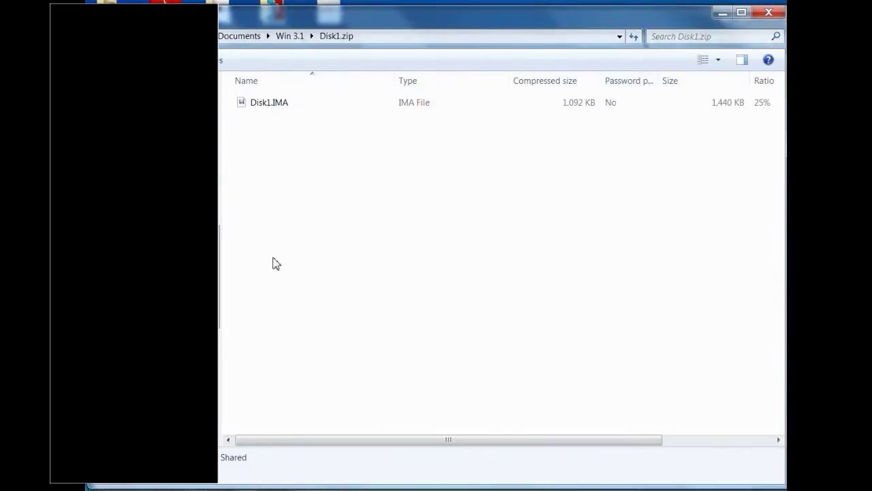
pyautogui.rightClick(272, 264)
pyautogui.click(327, 233)
pyautogui.click(285, 36)
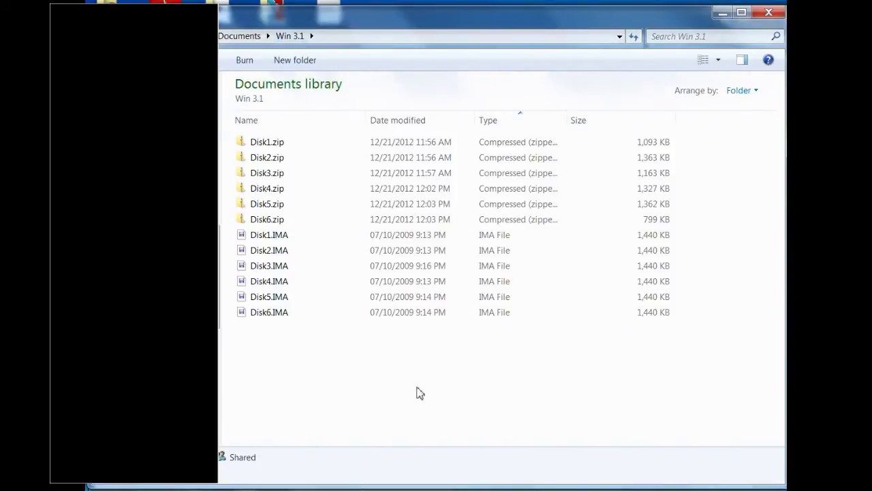
pyautogui.click(242, 239)
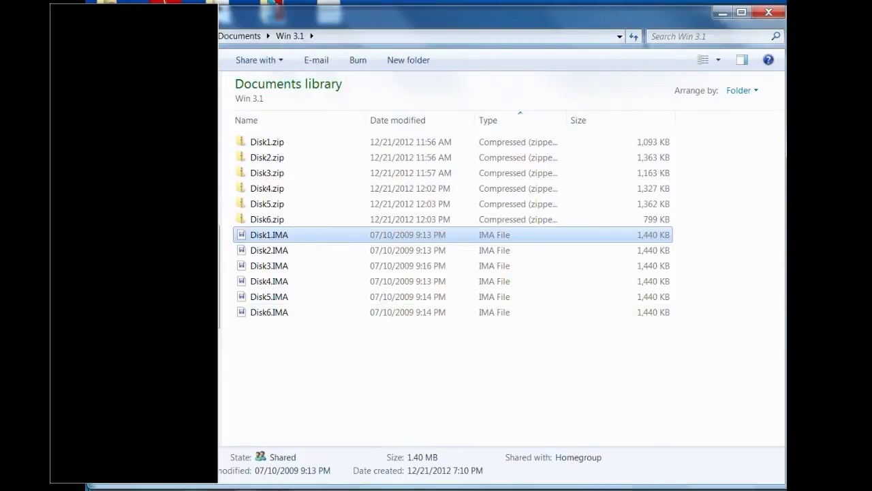
pyautogui.click(486, 394)
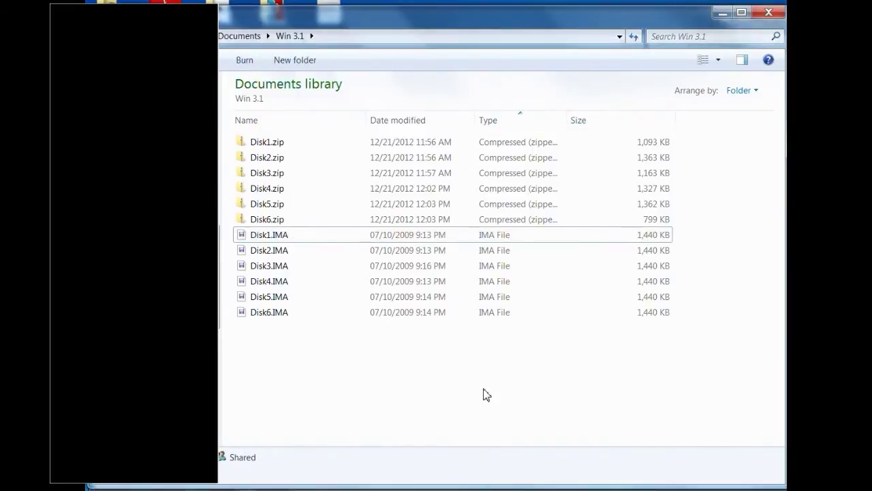
# Open the doswin folder on the C: drive and select its W31SETUP subfolder
pyautogui.press('super')
pyautogui.press('Escape')
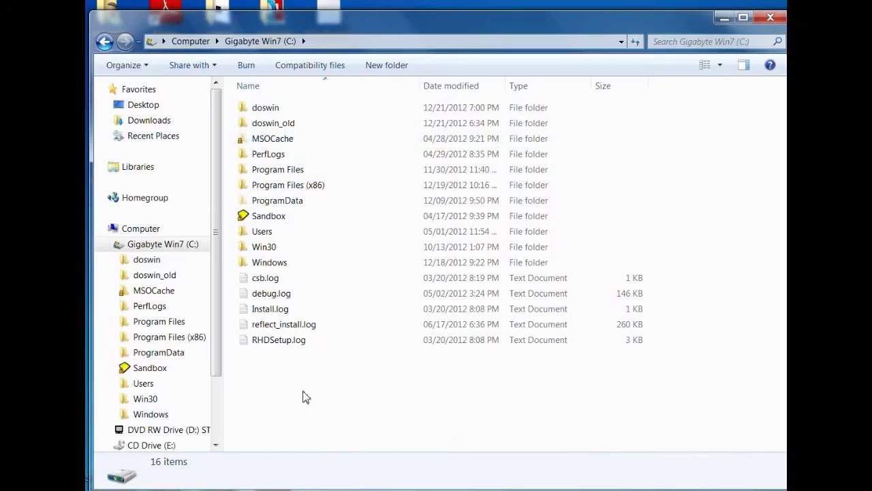
pyautogui.click(265, 109)
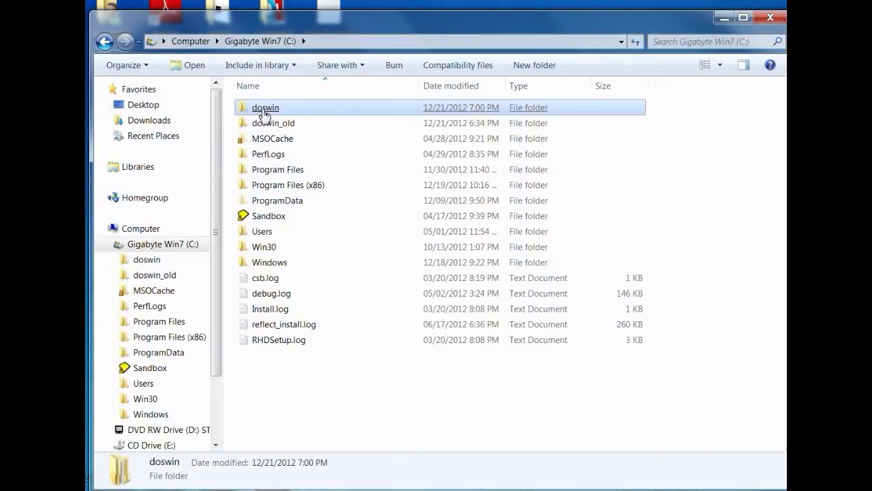
pyautogui.doubleClick(264, 109)
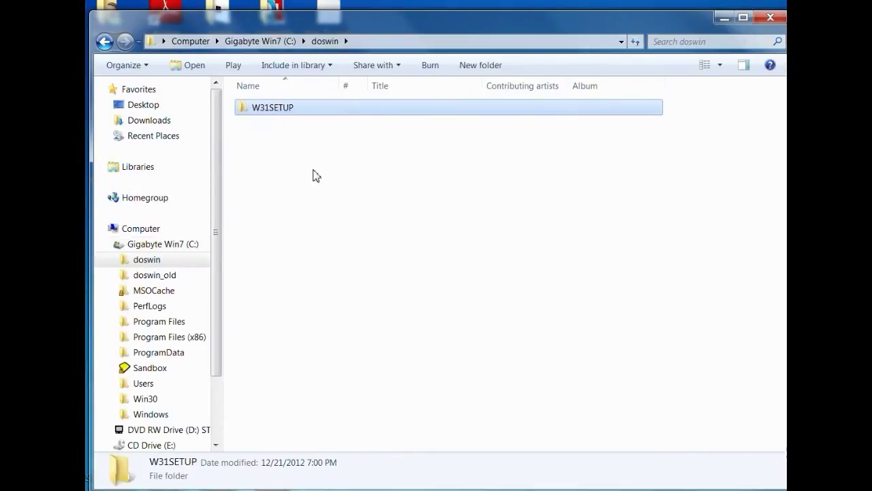
pyautogui.click(278, 146)
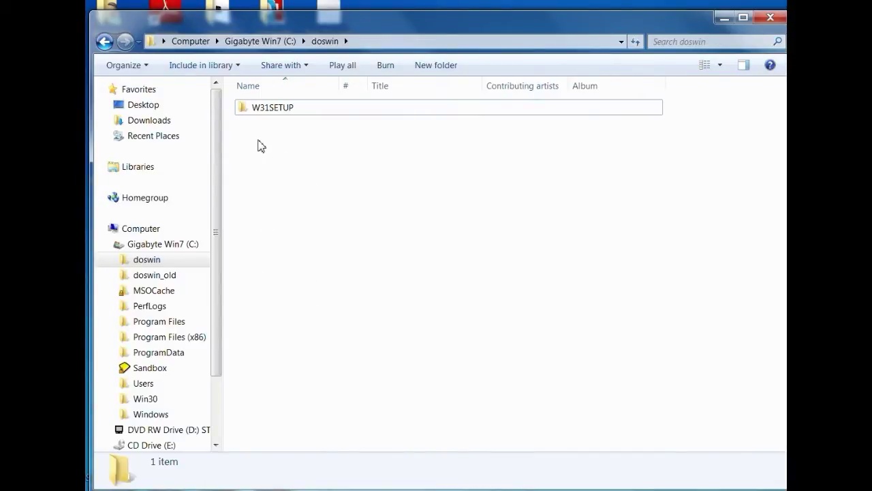
pyautogui.moveTo(261, 115)
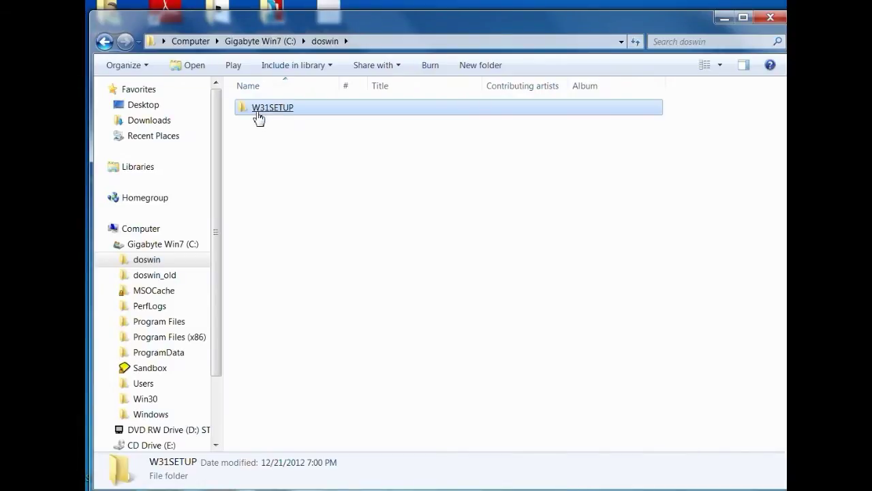
pyautogui.click(259, 118)
# Open Disk1.IMA in WinImage, dismiss the evaluation notice and select all files from control.hl_ through xmsmmgr.exe
pyautogui.click(208, 171)
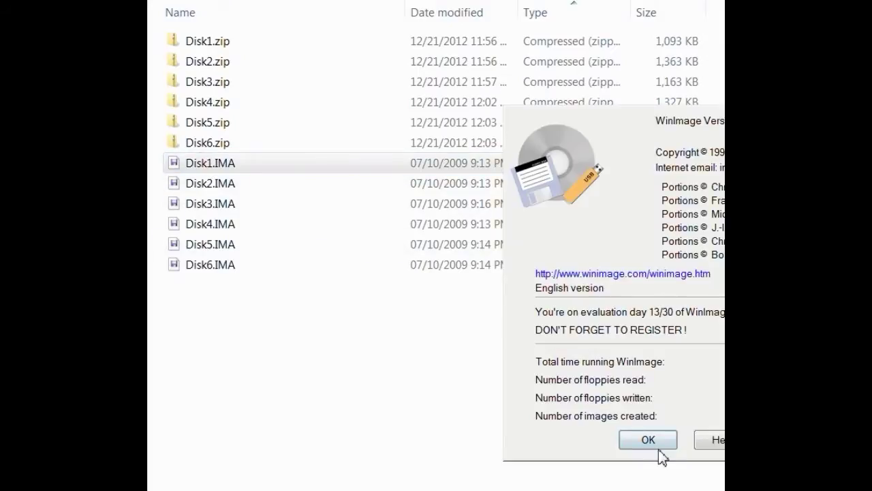
pyautogui.click(648, 443)
pyautogui.click(380, 111)
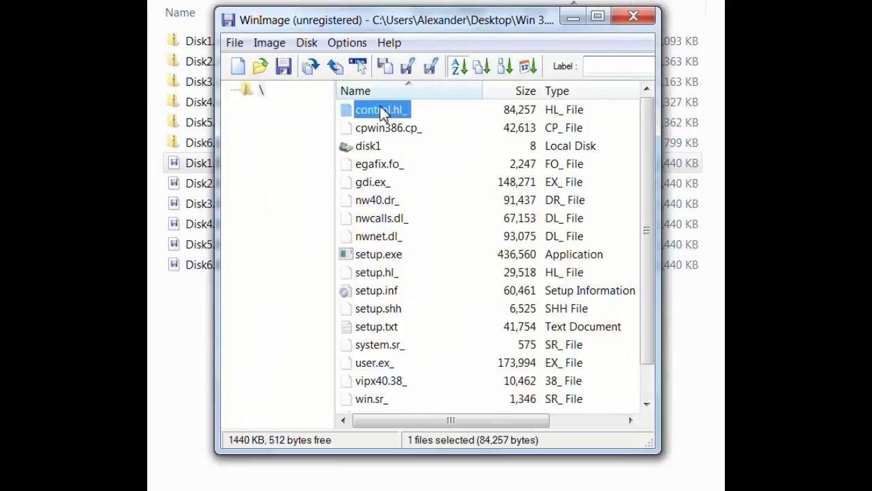
pyautogui.hotkey('shift', 'Down')
pyautogui.hotkey('shift', 'Down')
pyautogui.hotkey('shift', 'Down')
pyautogui.hotkey('shift', 'Down')
pyautogui.hotkey('shift', 'Down')
pyautogui.hotkey('shift', 'Down')
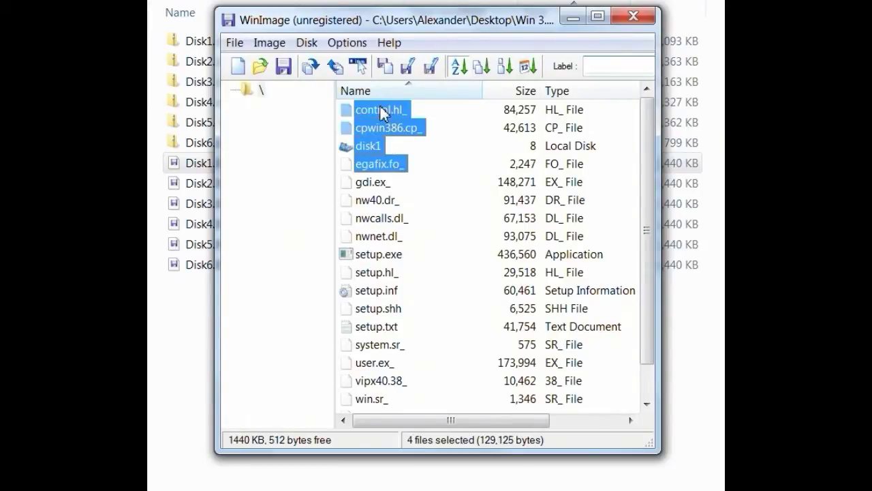
pyautogui.hotkey('shift', 'Down')
pyautogui.hotkey('shift', 'Down')
pyautogui.hotkey('shift', 'Down')
pyautogui.hotkey('shift', 'Down')
pyautogui.hotkey('shift', 'Down')
pyautogui.hotkey('shift', 'Down')
pyautogui.hotkey('shift', 'Down')
pyautogui.hotkey('shift', 'Down')
pyautogui.hotkey('shift', 'Down')
pyautogui.hotkey('shift', 'Down')
pyautogui.hotkey('shift', 'Down')
pyautogui.hotkey('shift', 'Down')
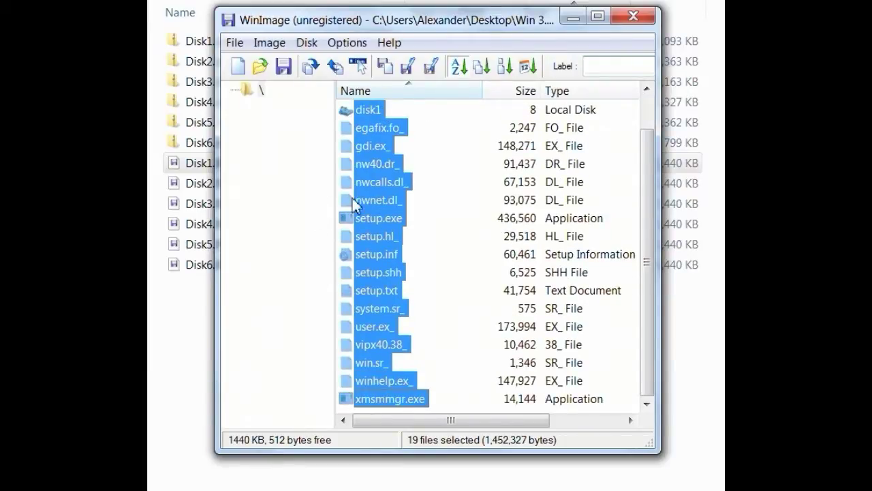
pyautogui.rightClick(356, 230)
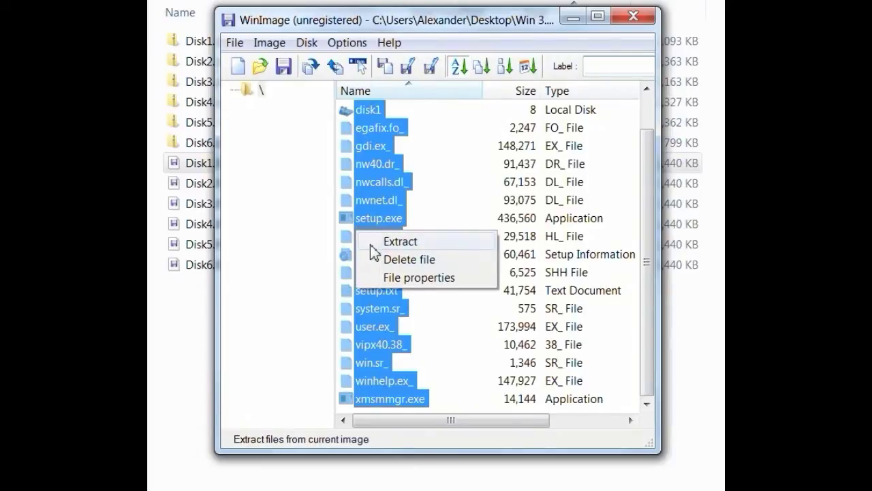
# Select all files in the Disk1 image using the file selection dialog's default pattern
pyautogui.click(272, 45)
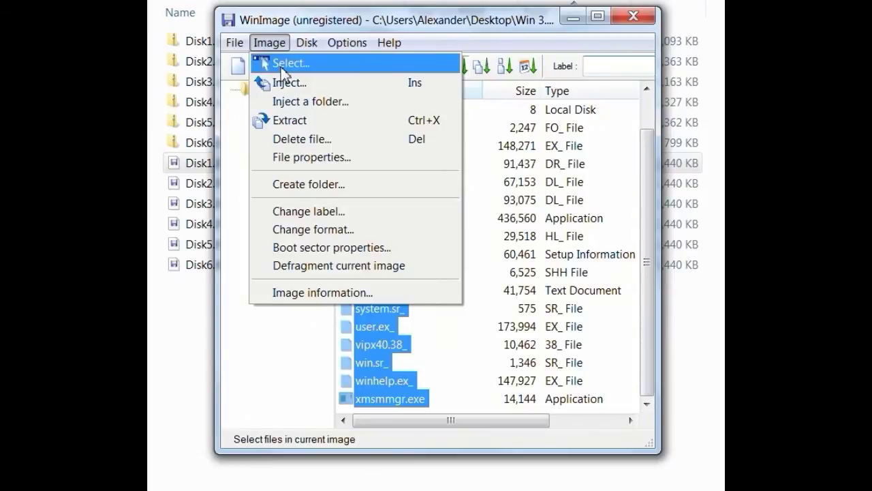
pyautogui.click(282, 67)
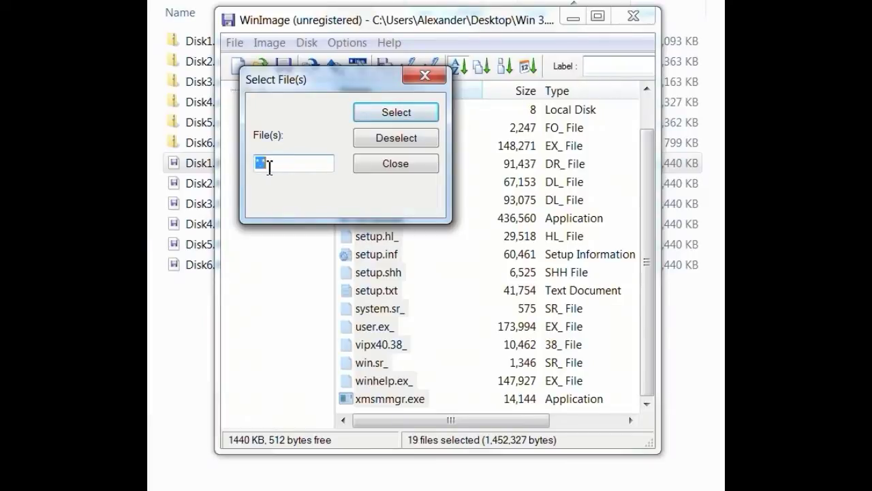
pyautogui.click(359, 117)
pyautogui.click(379, 167)
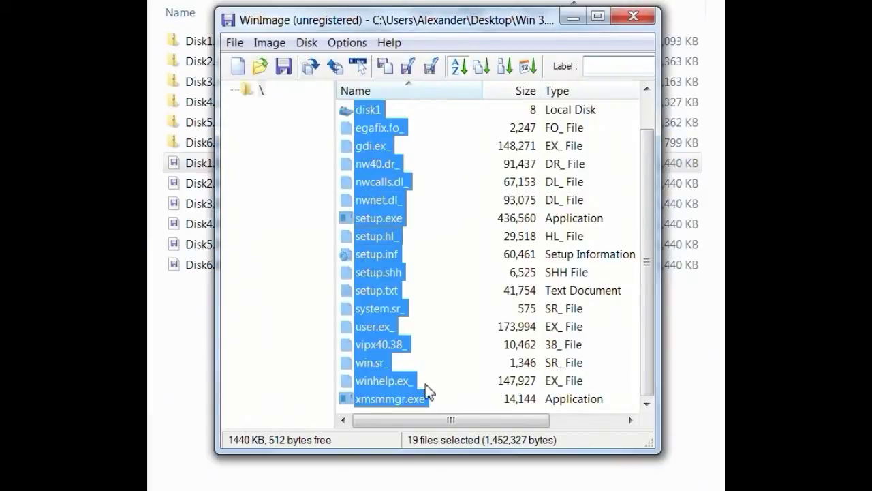
# Extract the selected Disk1 files to C:\doswin\W31SETUP with the Ignore folders option, and close the image
pyautogui.rightClick(377, 313)
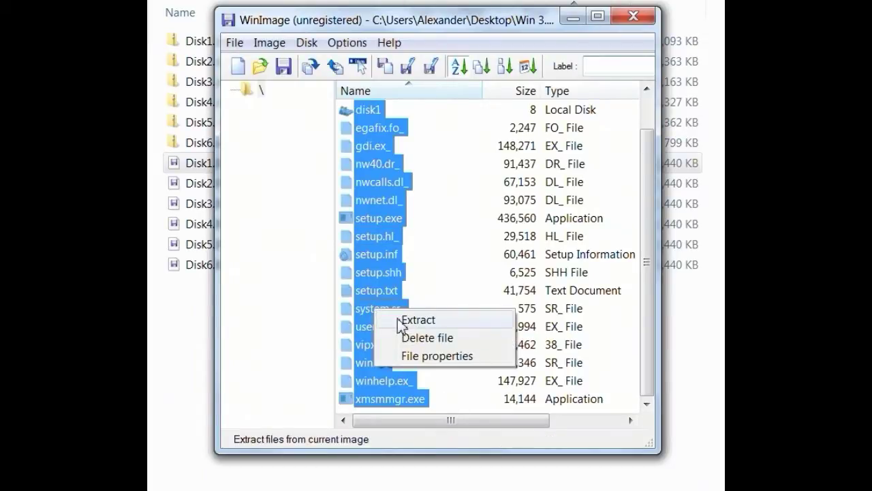
pyautogui.click(409, 320)
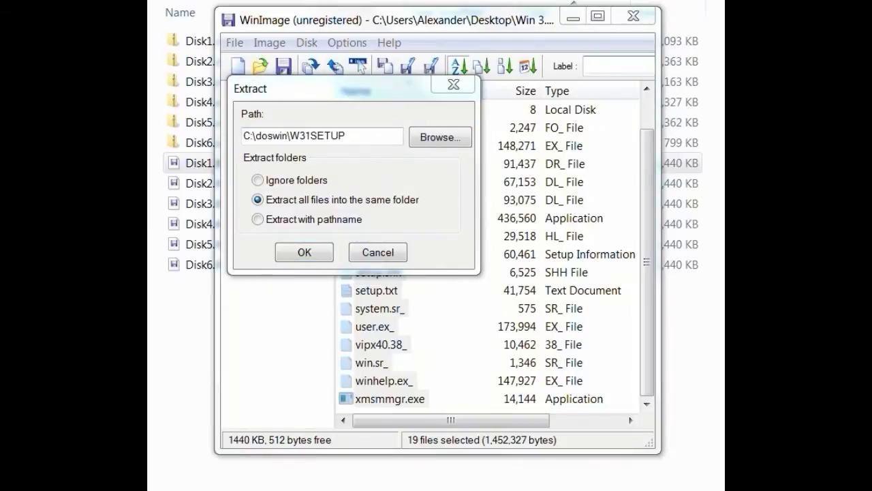
pyautogui.click(326, 181)
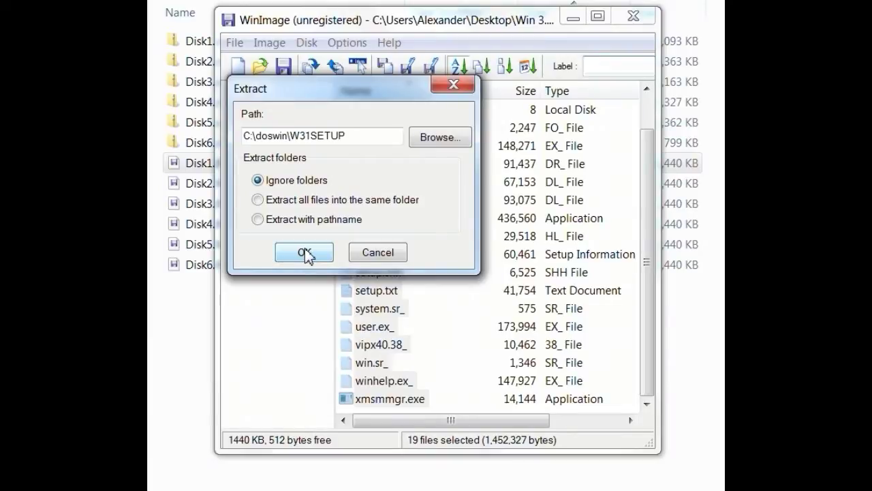
pyautogui.click(305, 252)
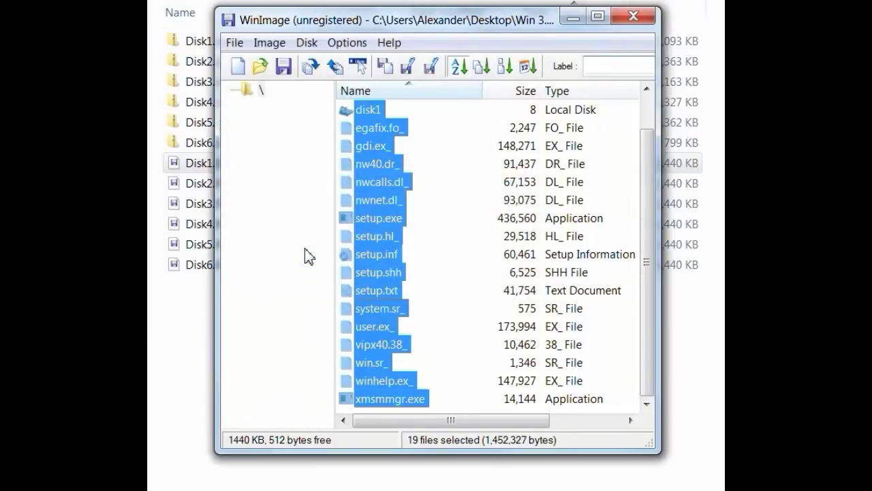
pyautogui.click(633, 22)
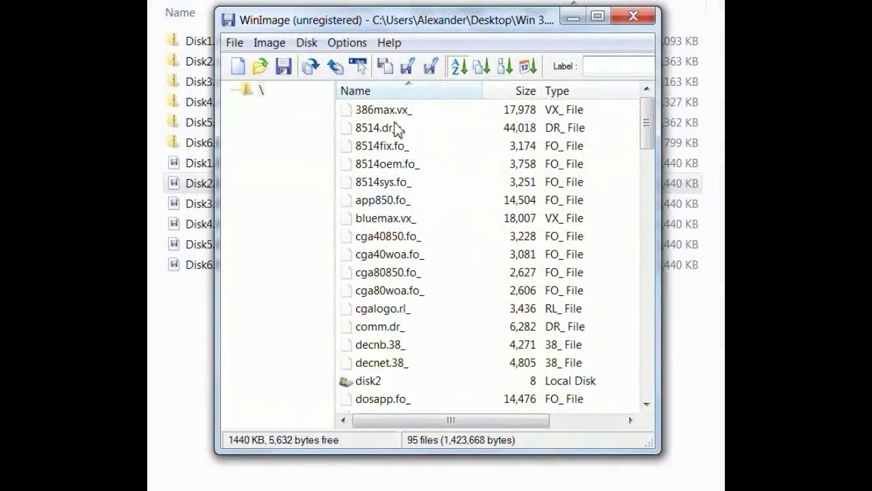
# Select the files in the Disk2 image, starting at 386max.vx_ and continuing down the list
pyautogui.doubleClick(394, 118)
pyautogui.click(377, 253)
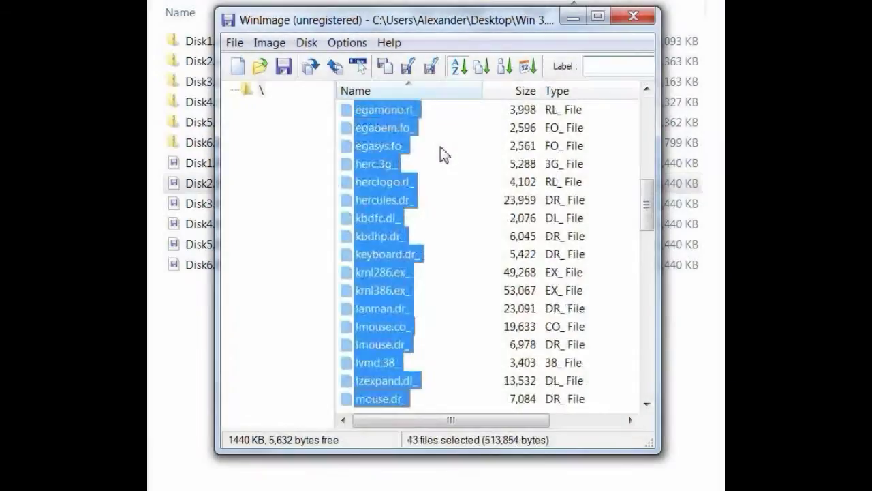
pyautogui.hotkey('shift', 'Down')
pyautogui.hotkey('shift', 'Down')
pyautogui.hotkey('shift', 'Down')
pyautogui.hotkey('shift', 'Down')
pyautogui.hotkey('shift', 'Down')
pyautogui.hotkey('shift', 'Down')
pyautogui.hotkey('shift', 'Down')
pyautogui.hotkey('shift', 'Down')
pyautogui.hotkey('shift', 'Down')
pyautogui.hotkey('shift', 'Down')
pyautogui.hotkey('shift', 'Down')
pyautogui.hotkey('shift', 'Down')
pyautogui.hotkey('shift', 'Down')
pyautogui.hotkey('shift', 'Down')
pyautogui.hotkey('shift', 'Down')
pyautogui.hotkey('shift', 'Down')
pyautogui.hotkey('shift', 'Down')
pyautogui.hotkey('shift', 'Down')
pyautogui.hotkey('shift', 'Down')
pyautogui.hotkey('shift', 'Down')
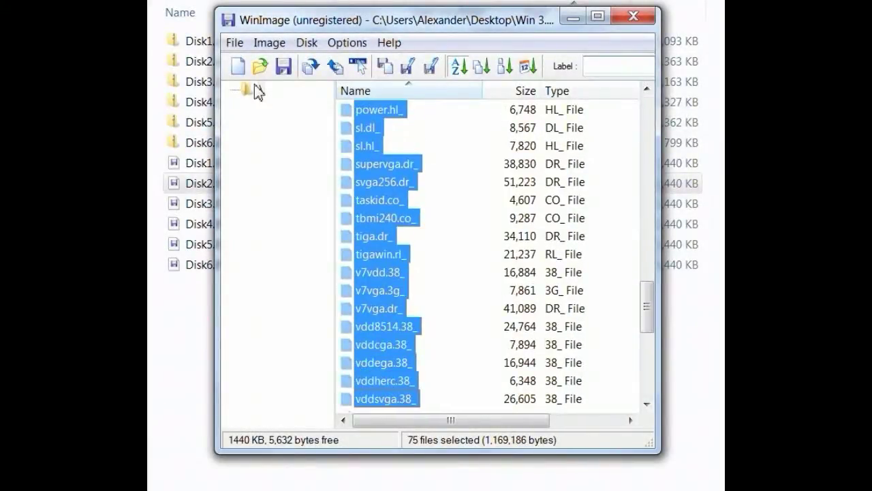
pyautogui.click(269, 43)
pyautogui.click(310, 229)
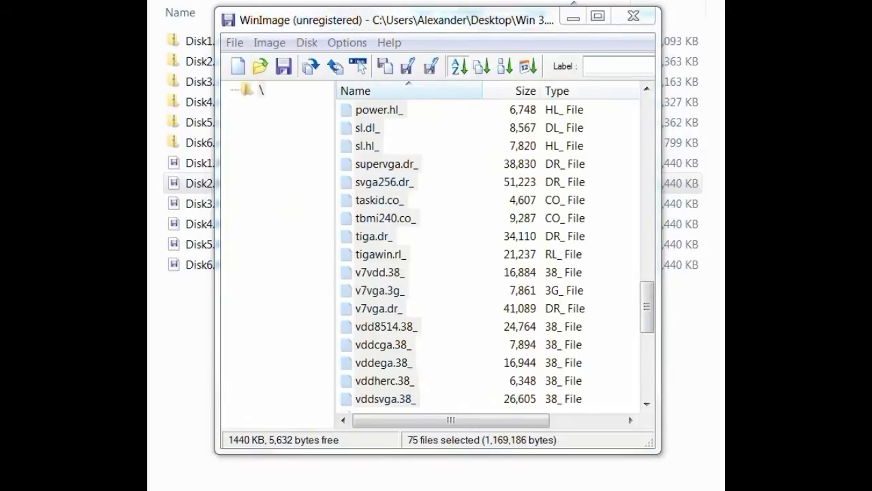
pyautogui.click(450, 278)
pyautogui.click(273, 42)
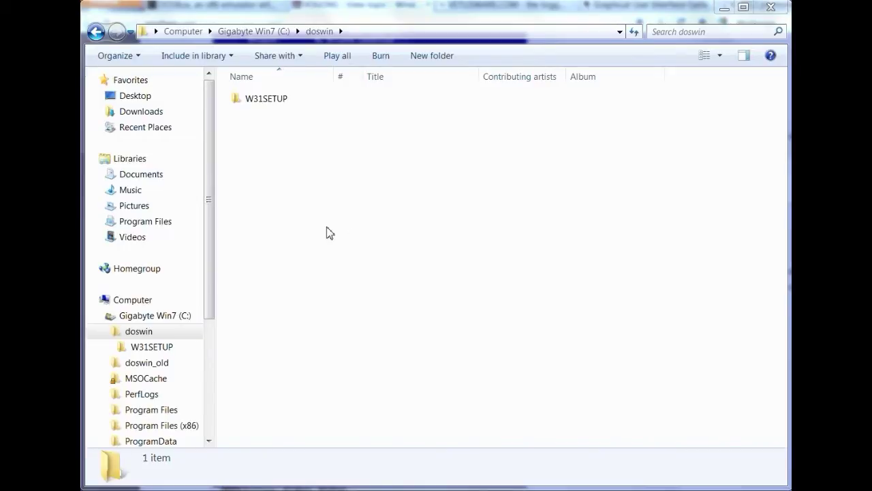
# Create a new folder named DRIVERS inside C:\doswin
pyautogui.rightClick(348, 218)
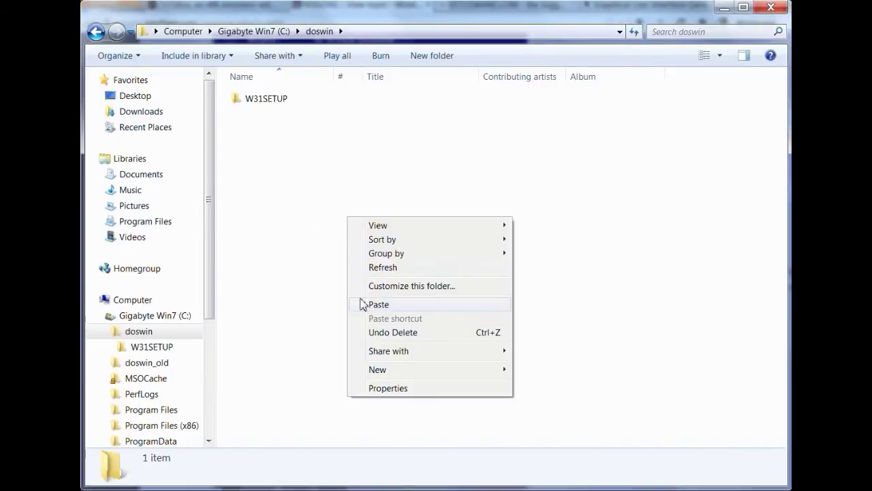
pyautogui.click(307, 304)
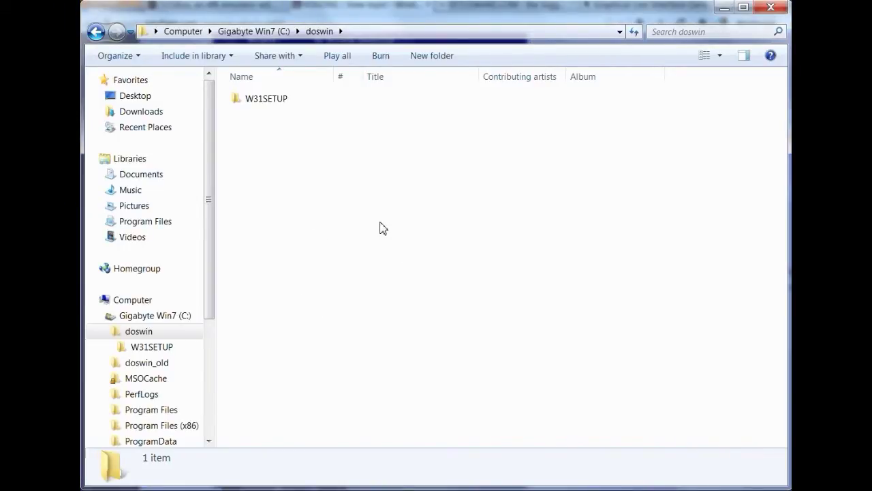
pyautogui.rightClick(329, 219)
pyautogui.moveTo(397, 373)
pyautogui.click(560, 370)
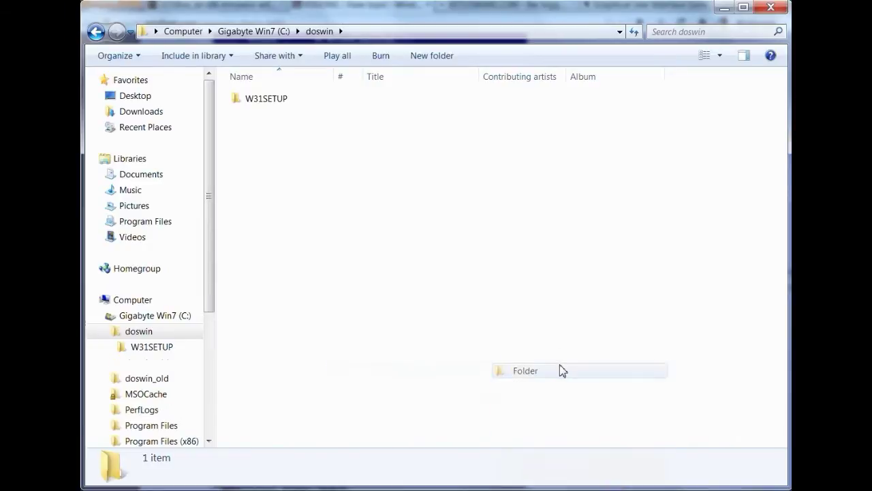
pyautogui.write('DRIVERS')
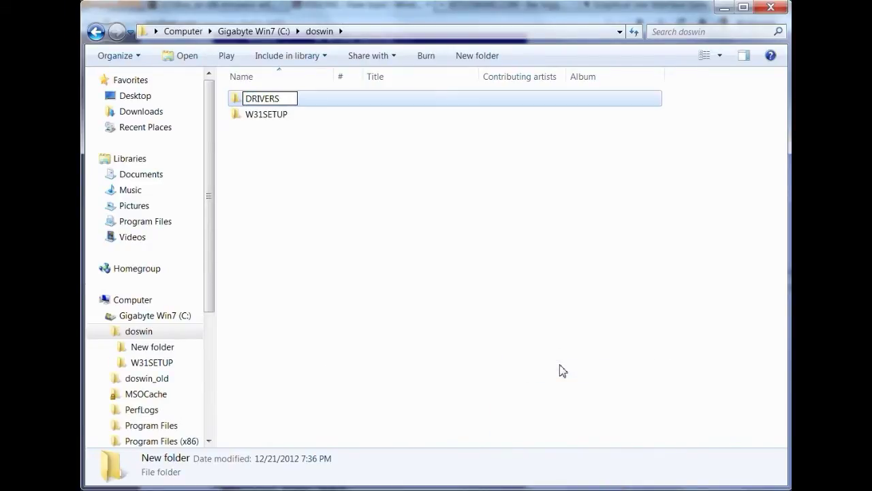
pyautogui.press('Return')
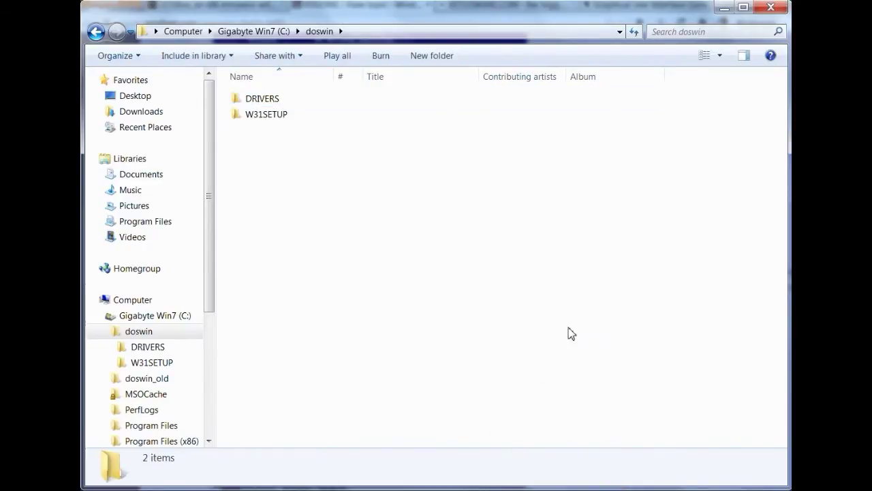
# Paste the copied s3drivers.zip and SB16W3x.zip archives into the DRIVERS folder
pyautogui.doubleClick(271, 102)
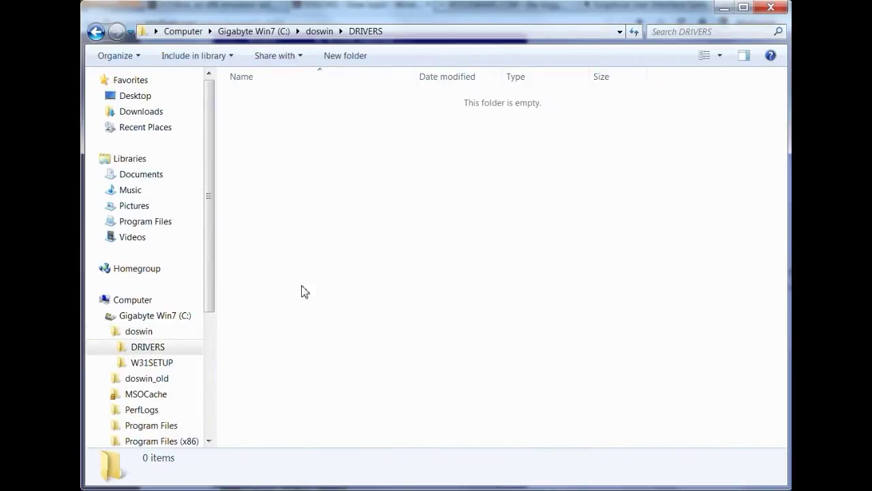
pyautogui.rightClick(333, 231)
pyautogui.click(358, 316)
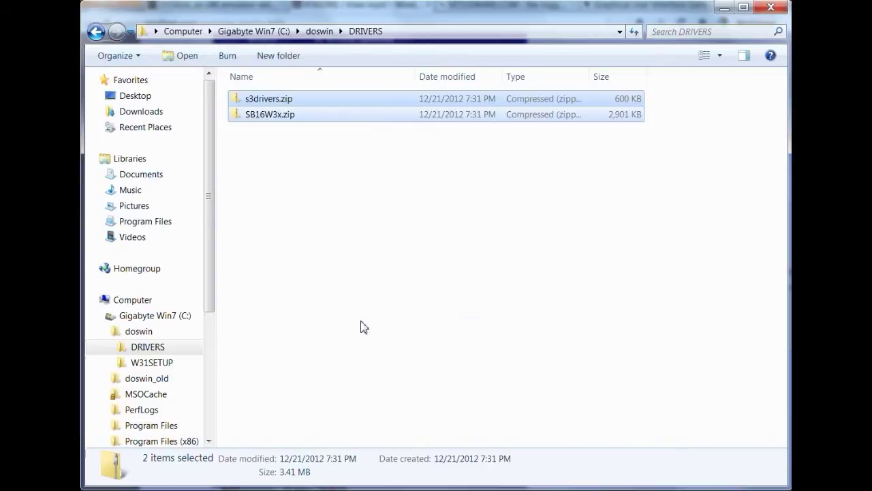
pyautogui.click(363, 327)
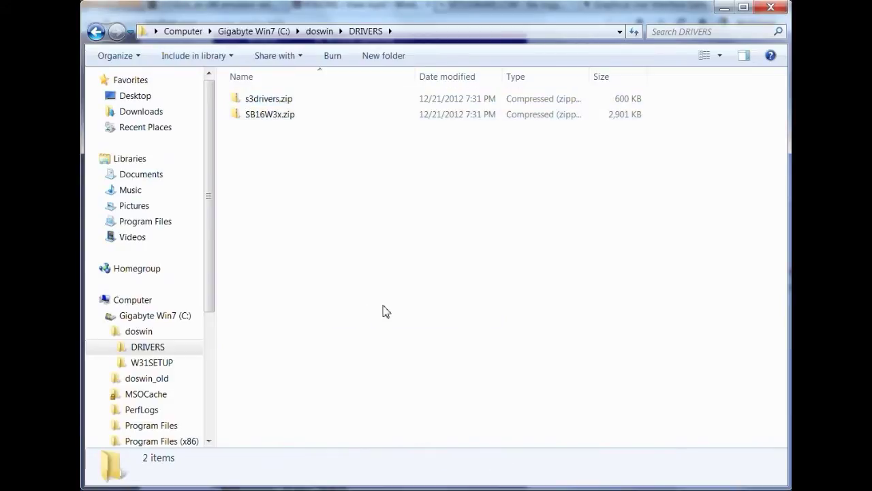
# Extract s3drivers.zip and SB16W3x.zip into their own folders within DRIVERS
pyautogui.rightClick(258, 100)
pyautogui.click(315, 210)
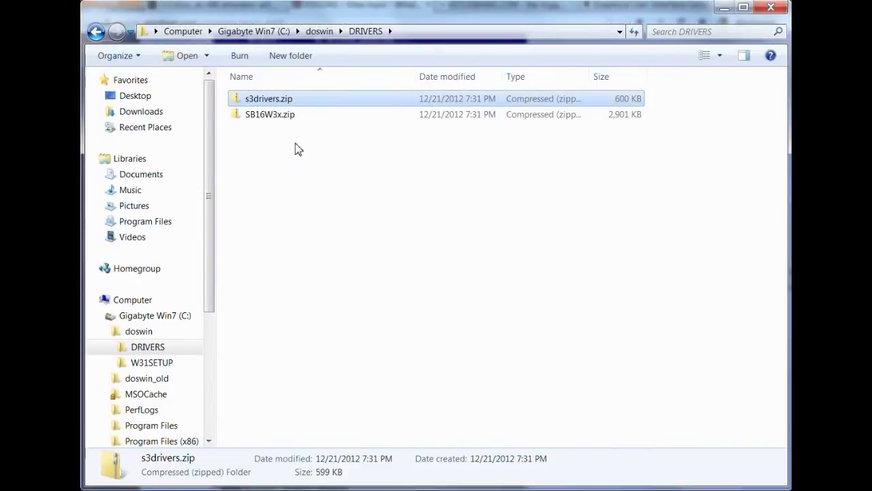
pyautogui.rightClick(268, 135)
pyautogui.click(346, 240)
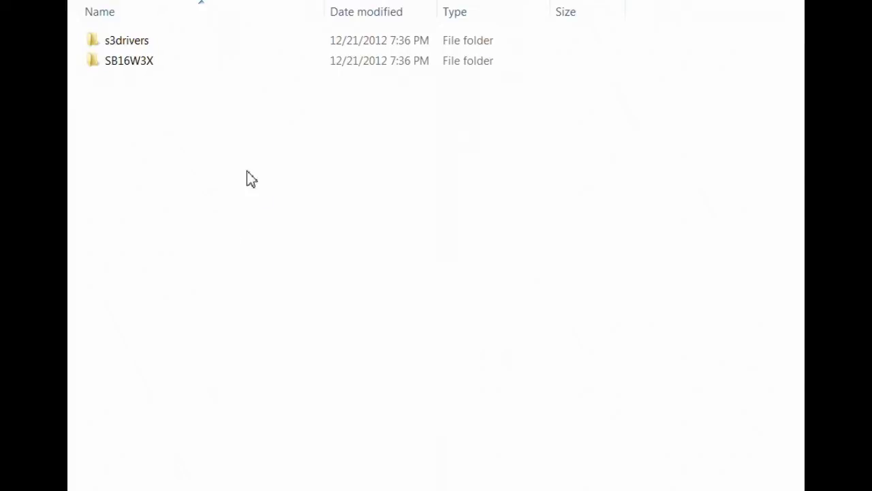
# Rename the extracted s3drivers folder as S3
pyautogui.rightClick(134, 42)
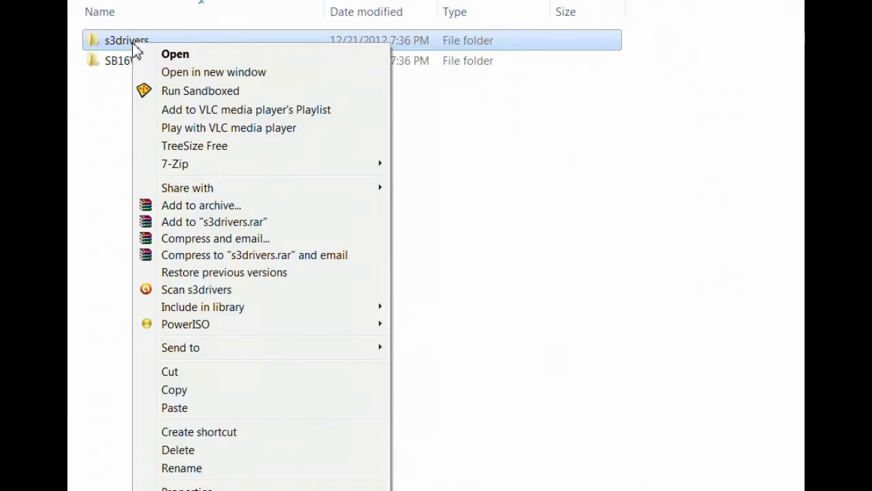
pyautogui.click(197, 469)
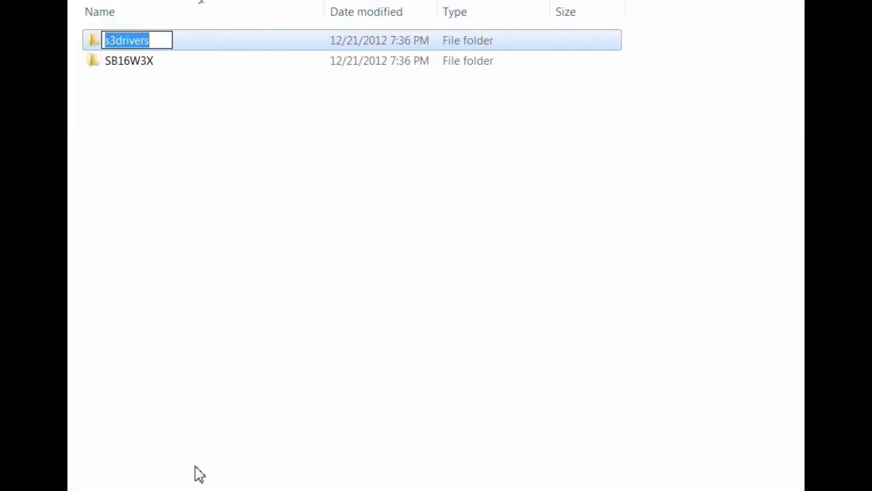
pyautogui.write('S3')
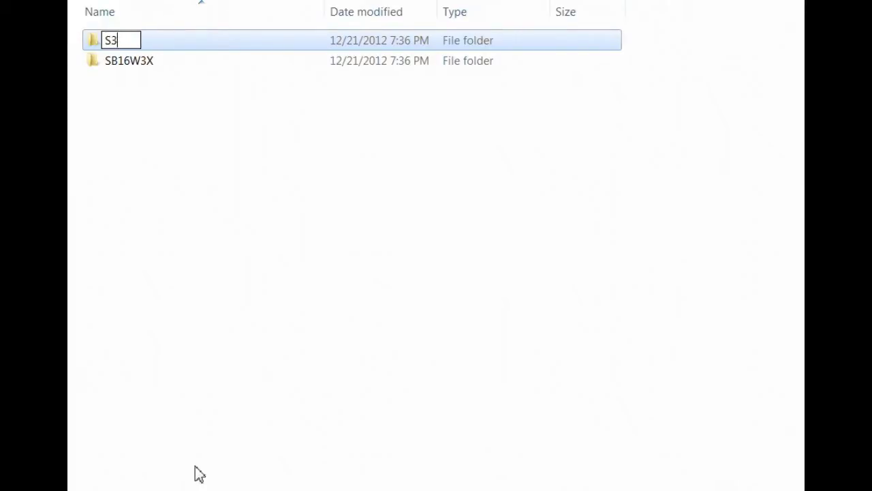
pyautogui.press('Return')
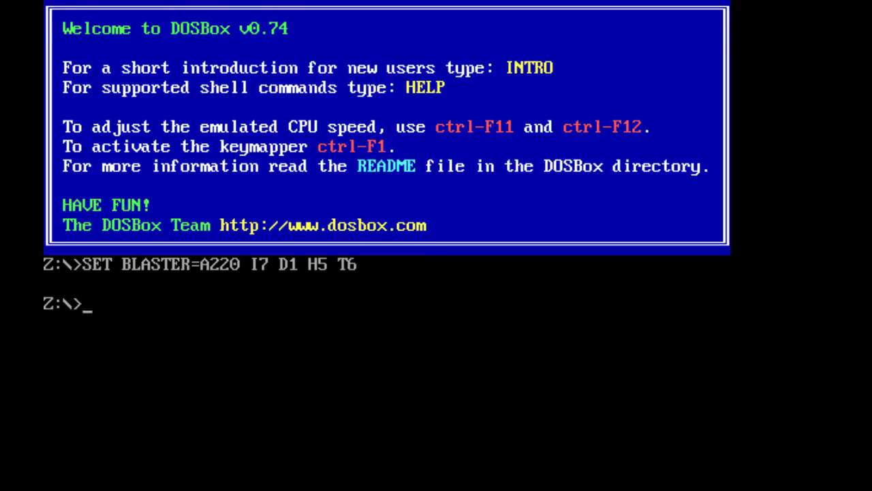
# In DOSBox, mount C:\doswin as drive C and switch to that drive
pyautogui.write('mount ')
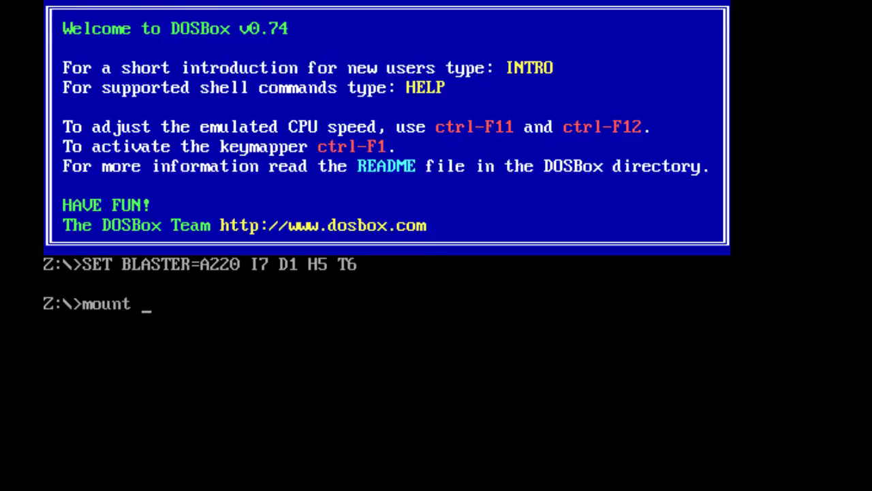
pyautogui.write('c C:\\do')
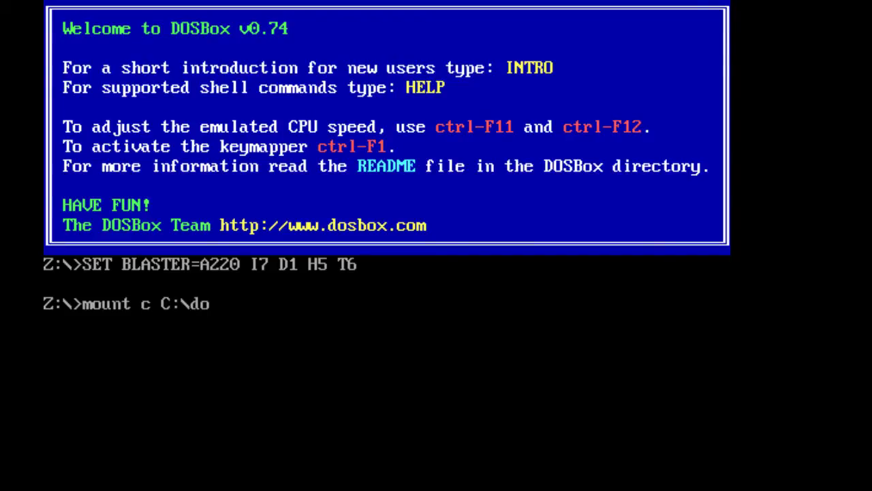
pyautogui.write('swin')
pyautogui.press('Return')
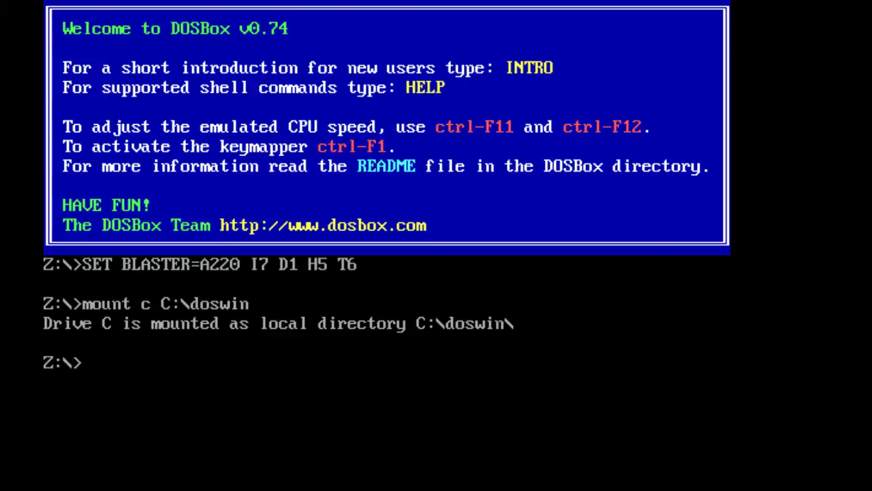
pyautogui.write('C:')
pyautogui.press('Return')
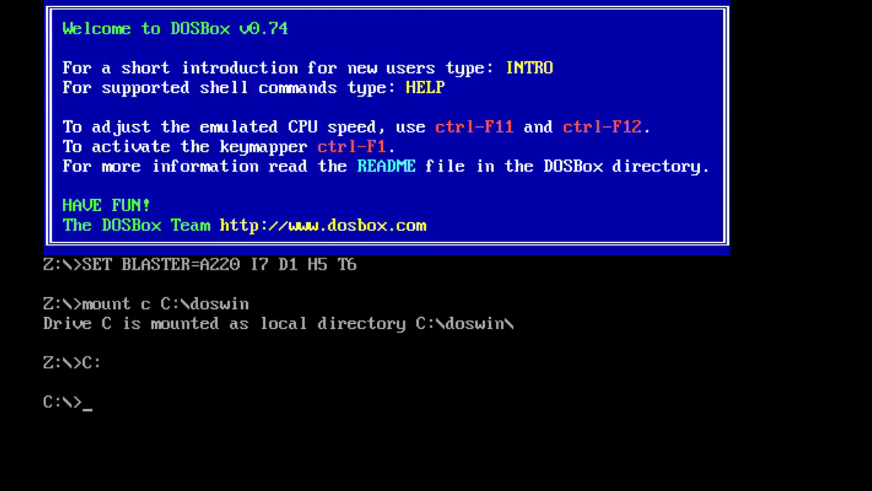
# Change to the w31setup directory and run the Windows setup program
pyautogui.write('cd w31')
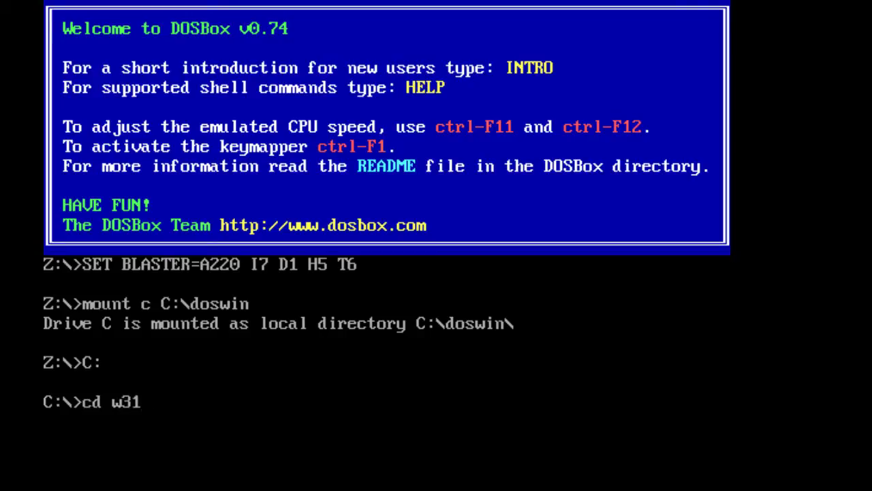
pyautogui.write('setup')
pyautogui.press('Return')
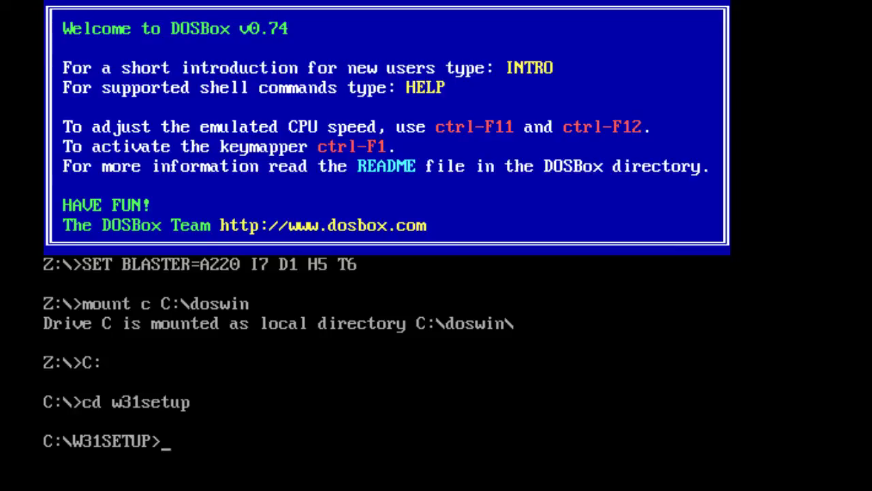
pyautogui.write('setup')
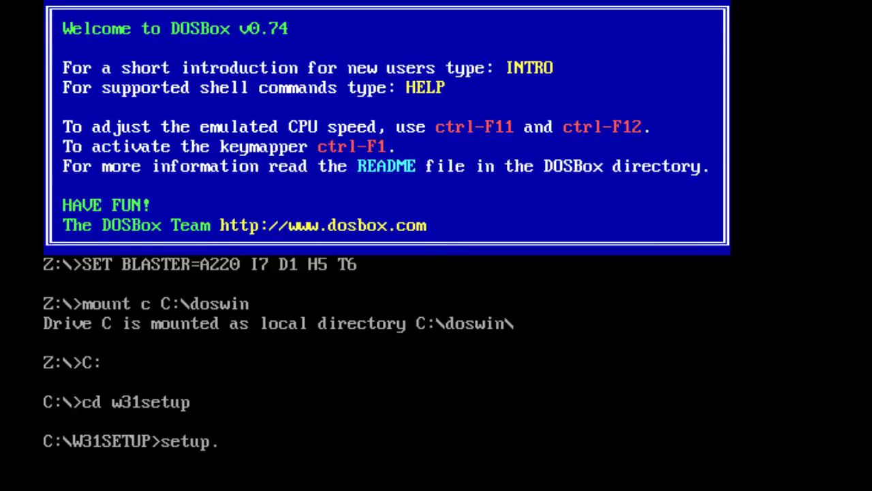
pyautogui.press('Return')
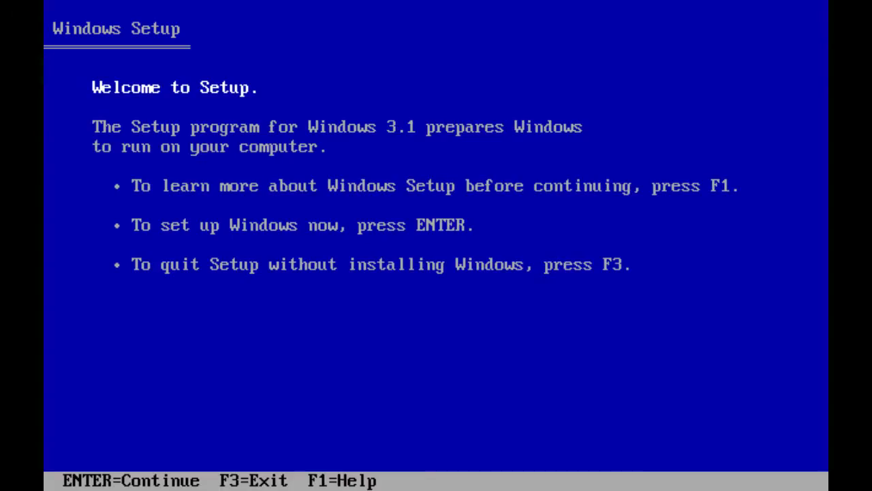
# Begin the Windows 3.1 installation with Custom Setup, keep C:\WINDOWS as the target directory and accept the system configuration
pyautogui.press('Return')
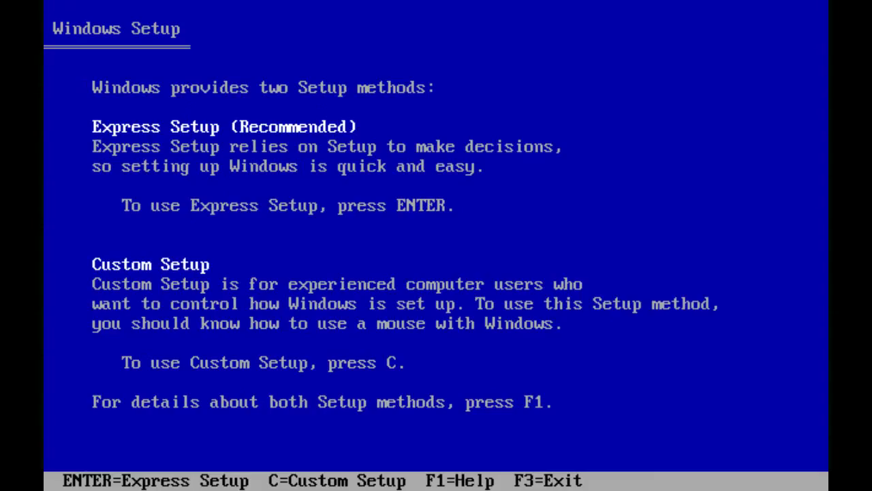
pyautogui.press('Return')
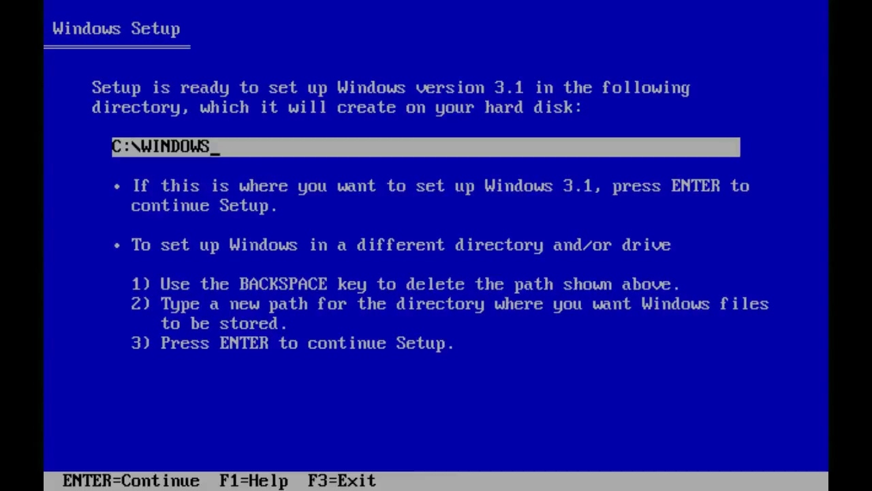
pyautogui.press('Return')
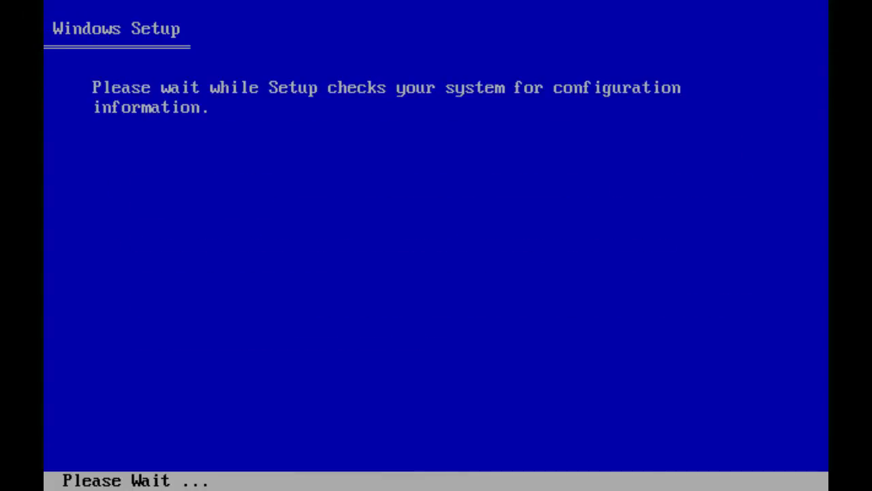
pyautogui.press('Return')
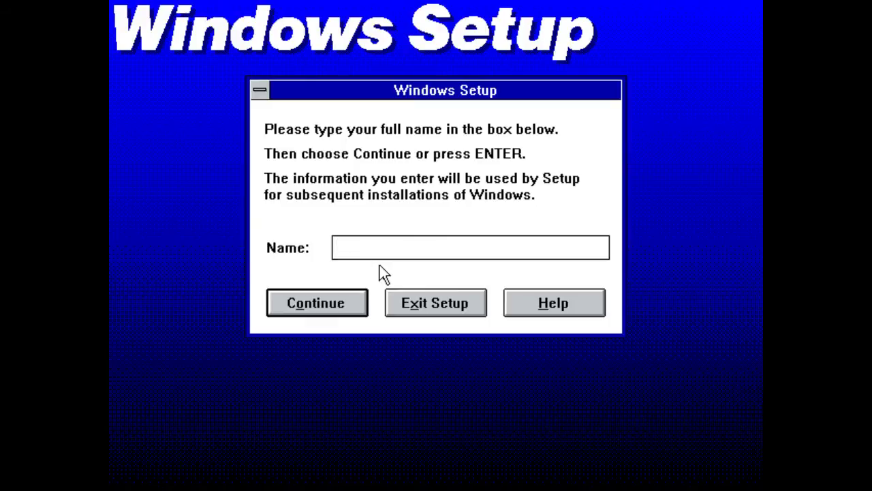
# Enter the user's full name for the Windows registration and confirm it
pyautogui.write('Ryan Alexander')
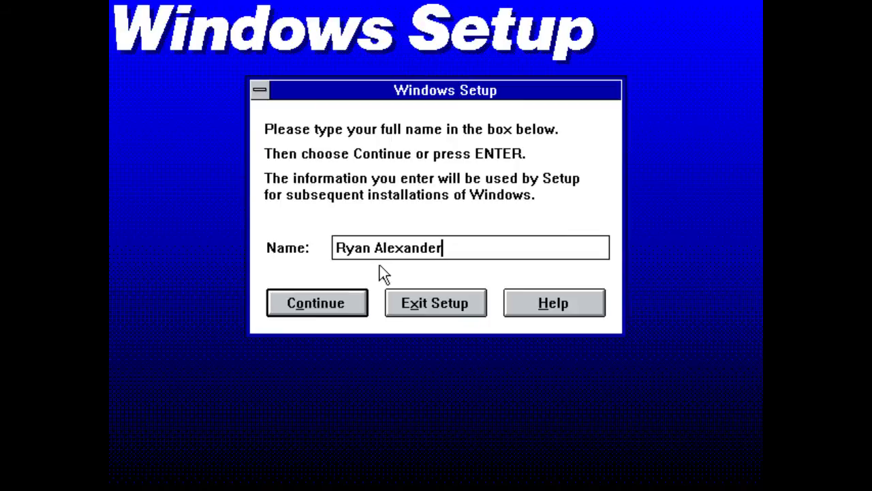
pyautogui.press('Return')
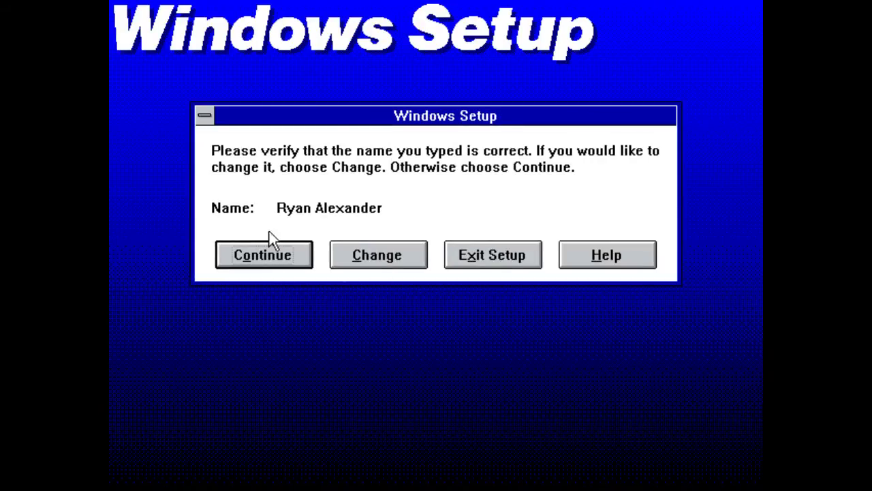
pyautogui.click(265, 257)
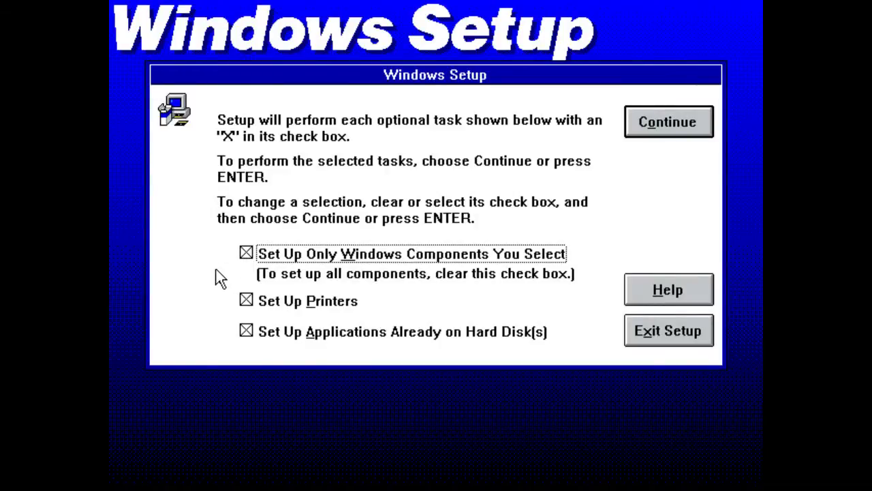
# Exclude Set Up Printers and Set Up Applications Already on Hard Disk(s) from the optional tasks, and keep all Windows components for installation
pyautogui.click(245, 300)
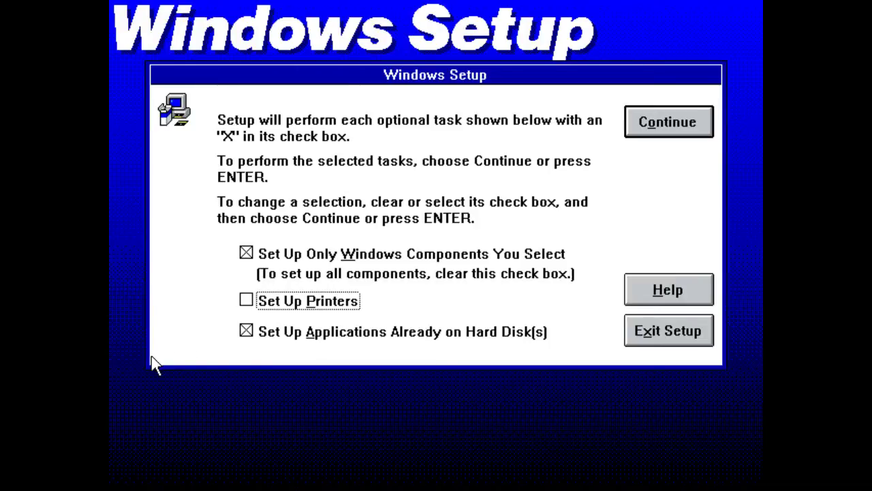
pyautogui.click(245, 333)
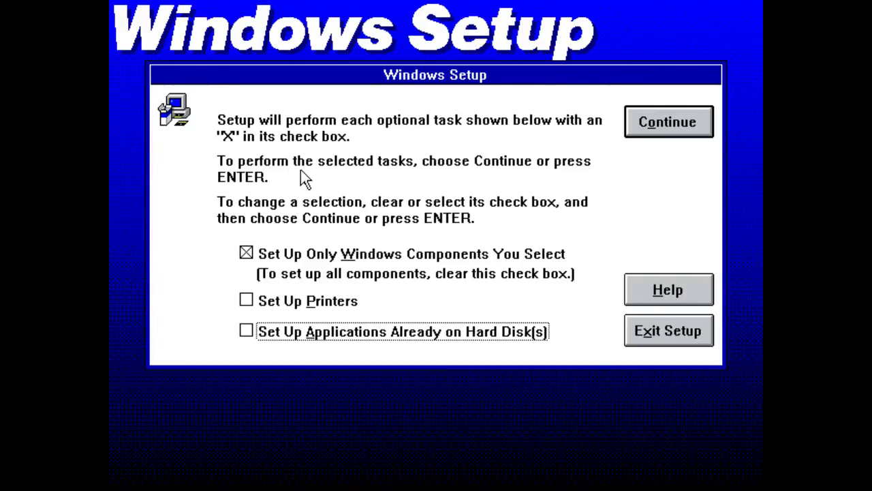
pyautogui.click(667, 122)
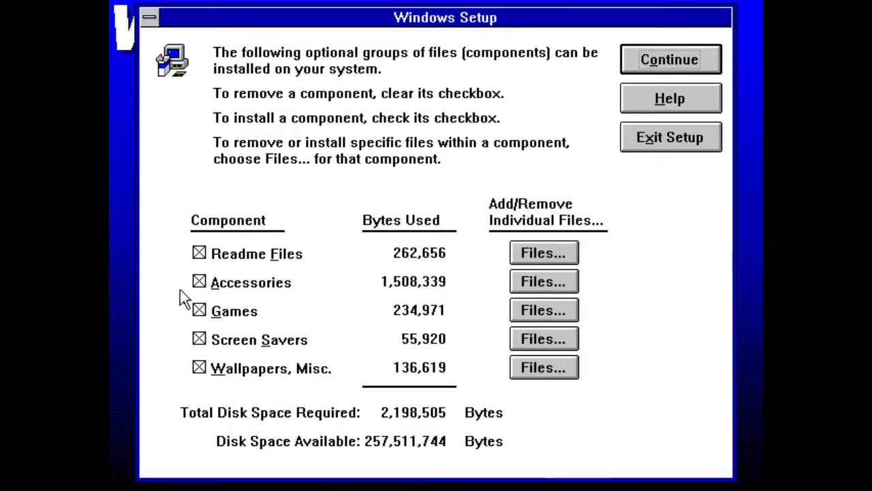
pyautogui.click(643, 68)
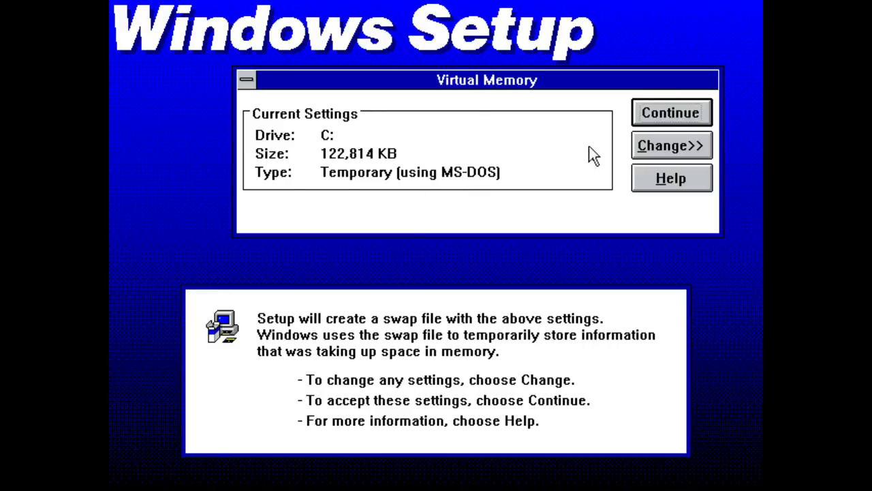
# Accept the proposed virtual memory settings and let Setup make all modifications to CONFIG.SYS and AUTOEXEC.BAT
pyautogui.click(654, 122)
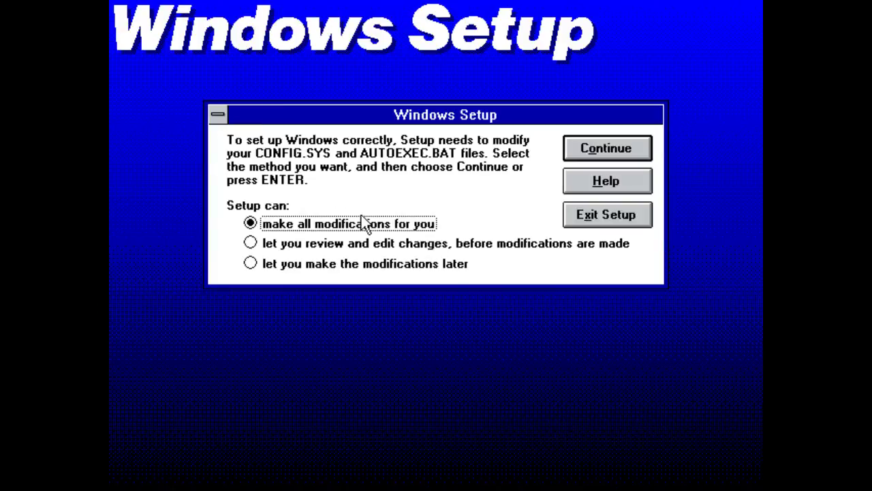
pyautogui.click(599, 148)
pyautogui.click(432, 323)
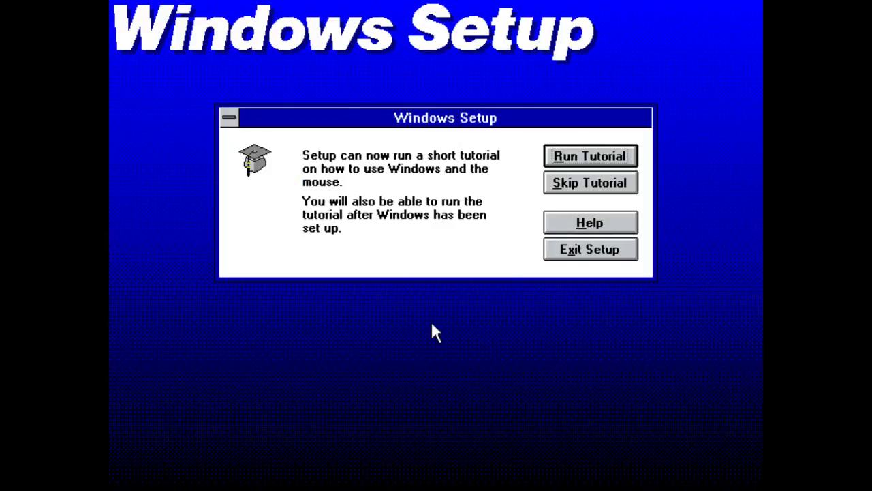
# Skip the Windows tutorial, leave Setup by returning to MS-DOS, and exit DOSBox
pyautogui.click(558, 185)
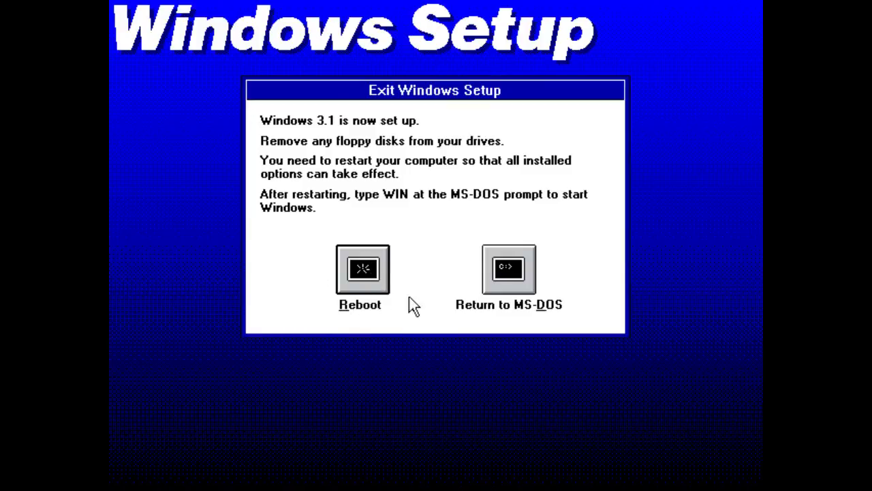
pyautogui.click(509, 270)
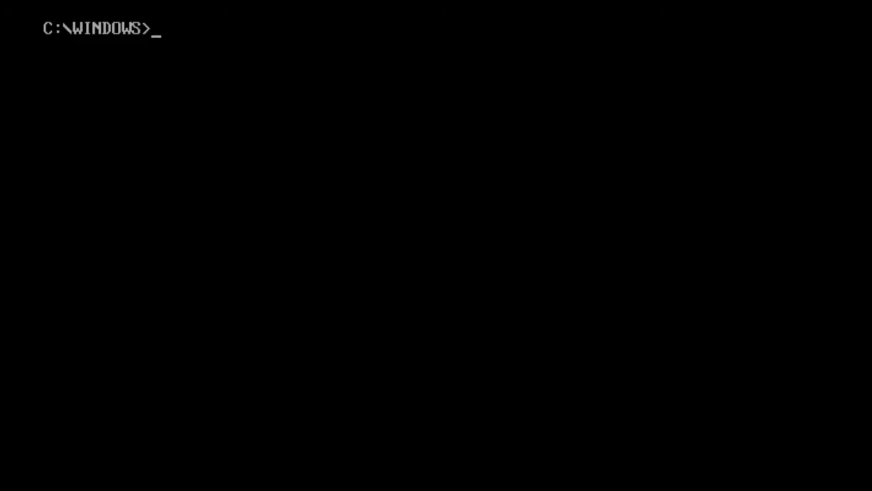
pyautogui.write('ex')
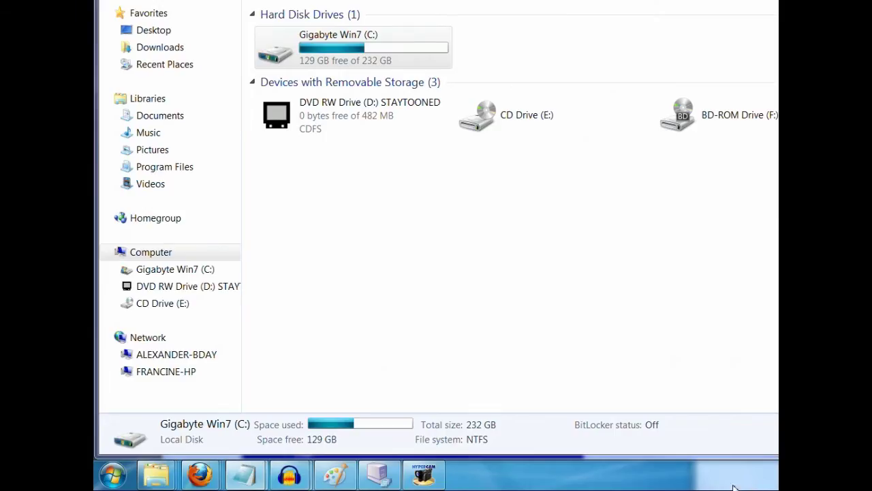
# Open the DOSBox 0.74 options file and go to the startup commands in its [autoexec] section
pyautogui.click(116, 477)
pyautogui.click(188, 409)
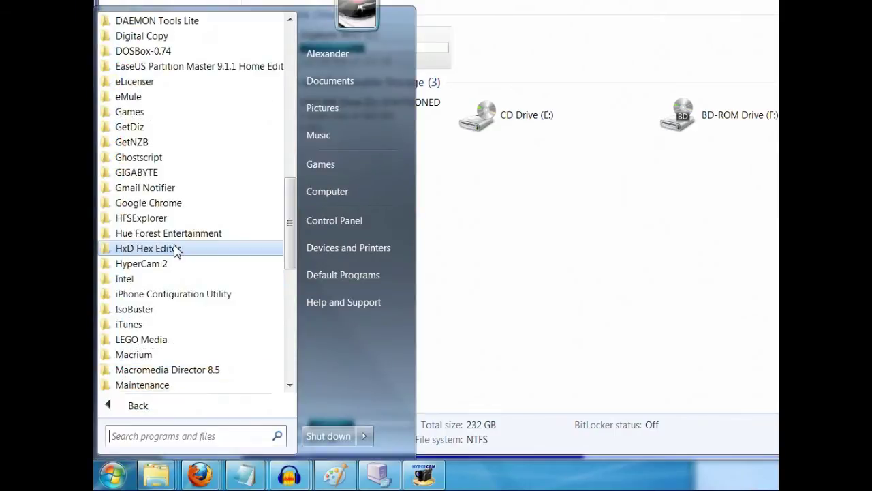
pyautogui.click(144, 51)
pyautogui.click(137, 111)
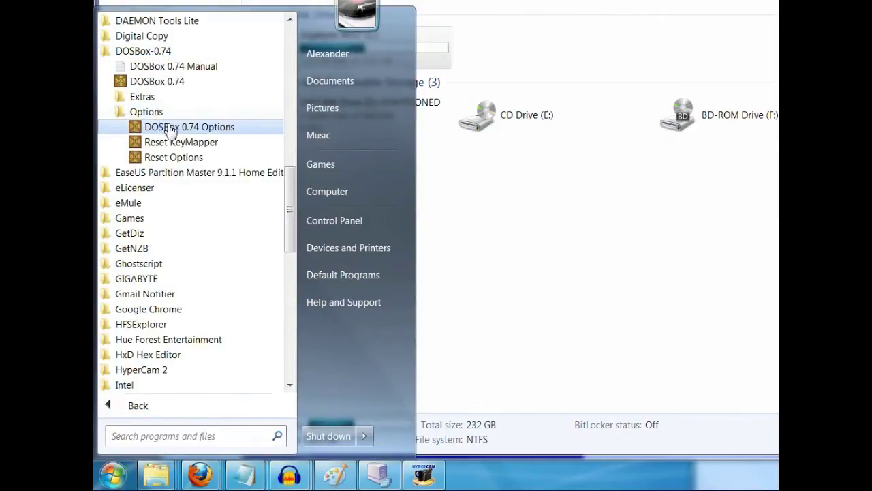
pyautogui.click(169, 125)
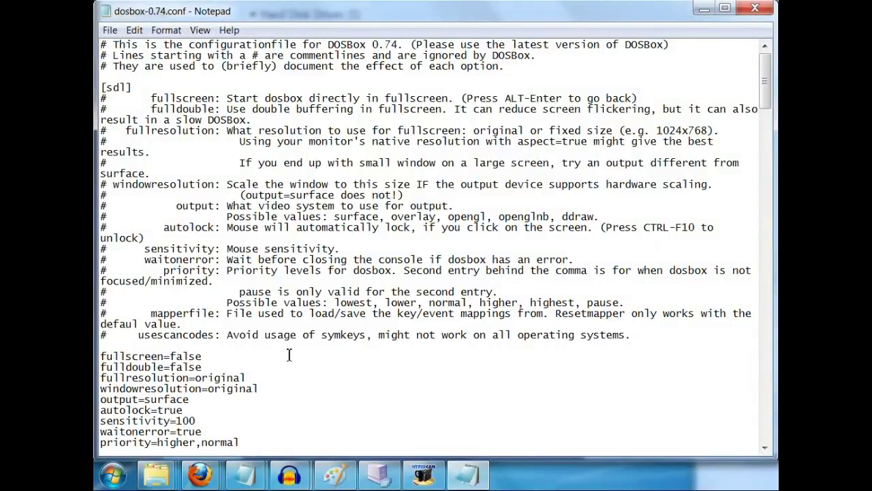
pyautogui.scroll(-11, 205, 282)
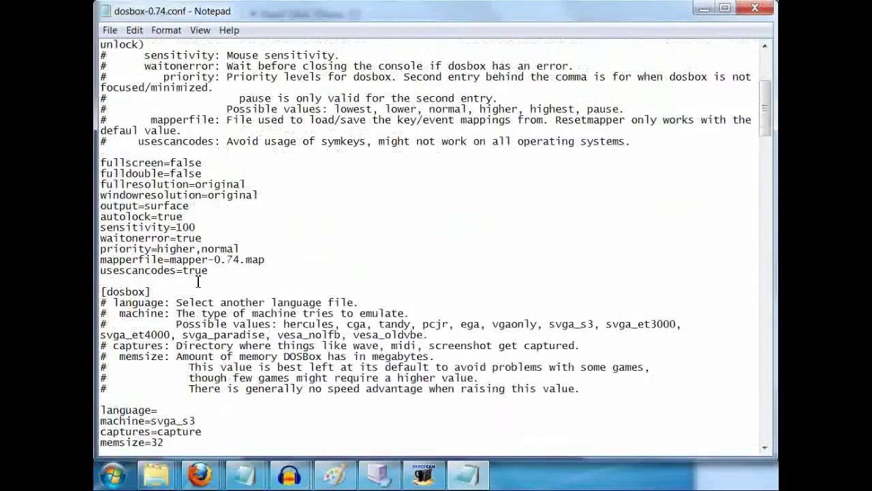
pyautogui.scroll(-20, 197, 279)
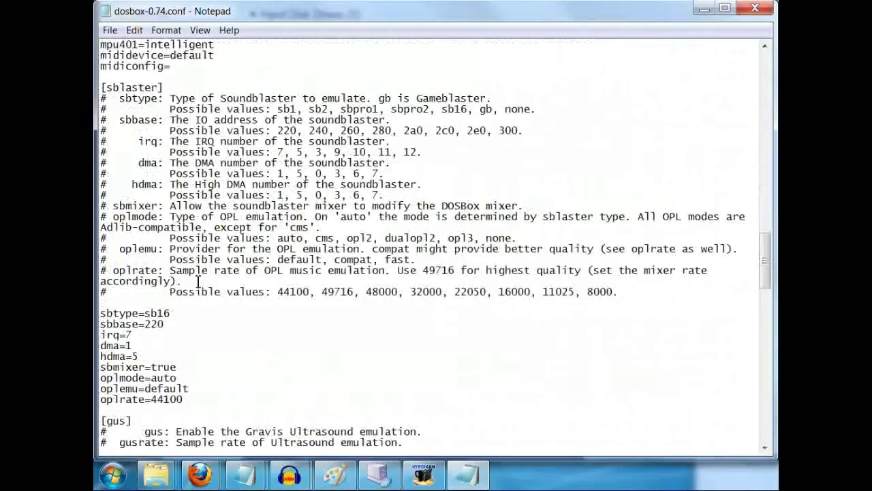
pyautogui.scroll(-20, 182, 304)
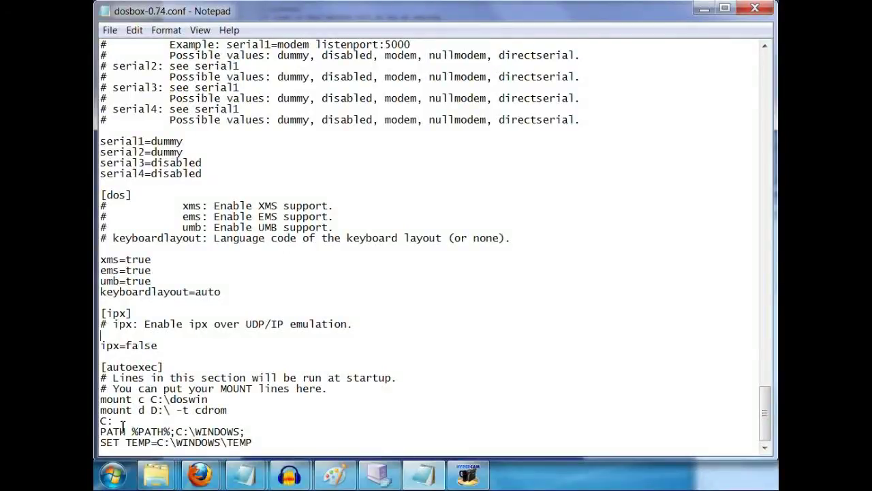
pyautogui.scroll(1, 239, 419)
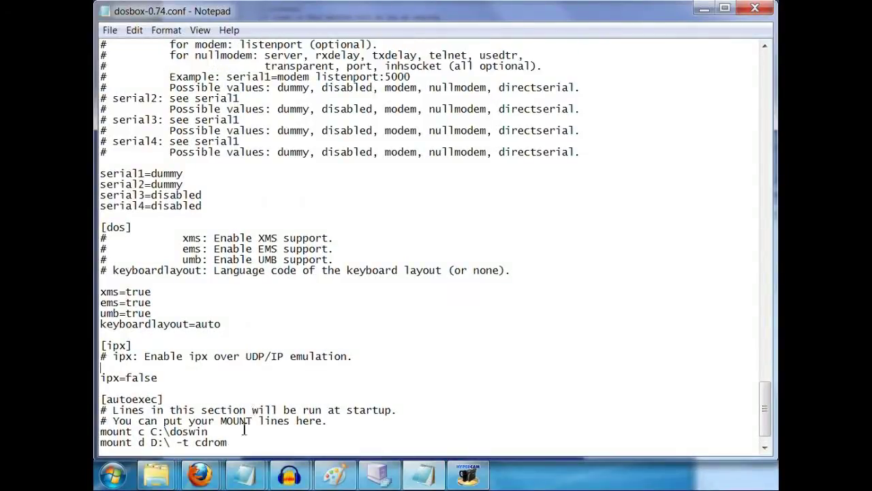
pyautogui.scroll(-1, 205, 423)
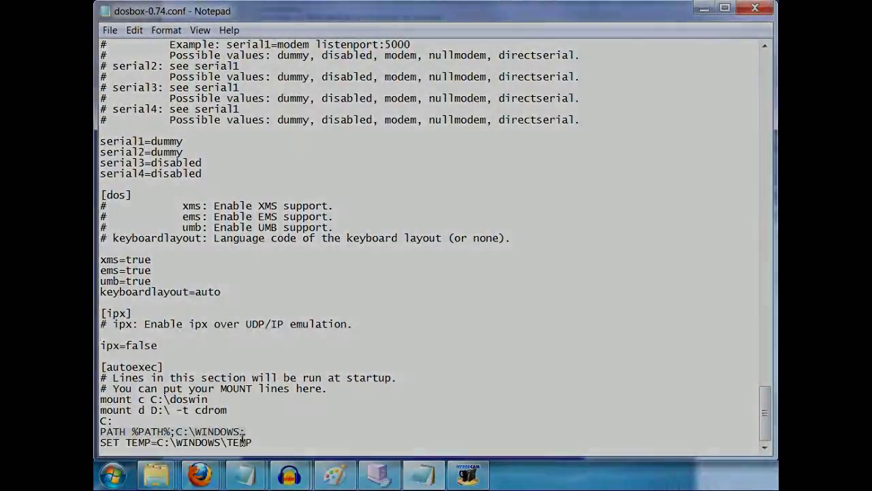
# Examine the PATH, SET TEMP and CD-ROM mount lines in the [autoexec] section of dosbox-0.74.conf
pyautogui.moveTo(101, 431); pyautogui.dragTo(247, 431)
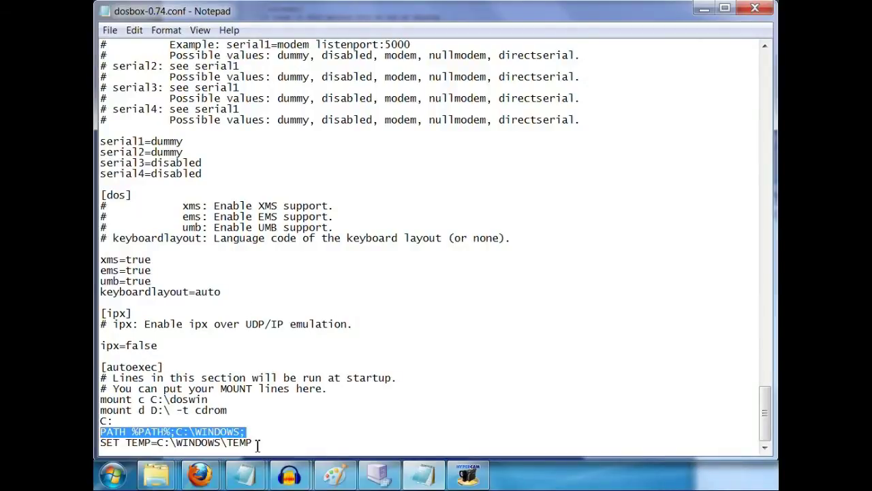
pyautogui.moveTo(278, 444); pyautogui.dragTo(100, 443)
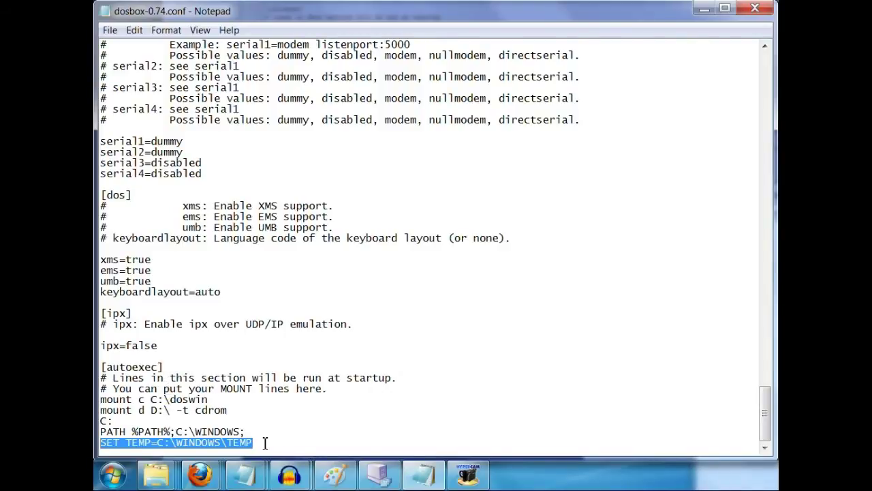
pyautogui.moveTo(227, 410); pyautogui.dragTo(100, 410)
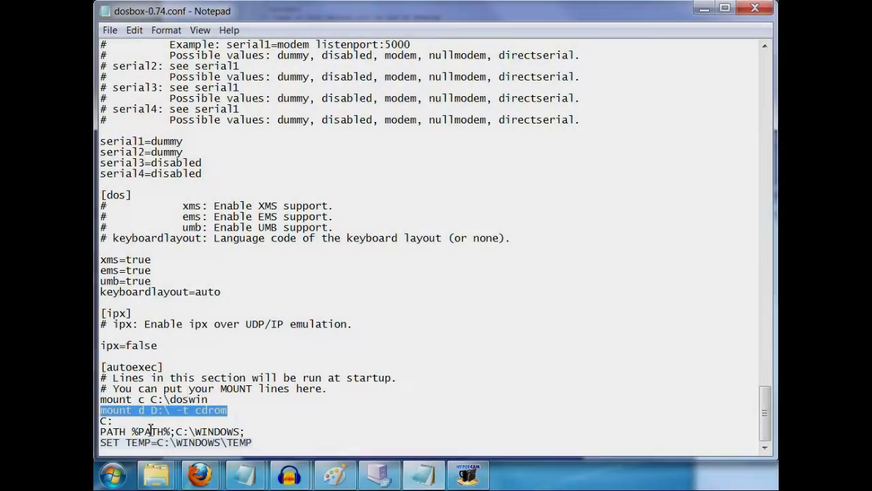
pyautogui.click(202, 368)
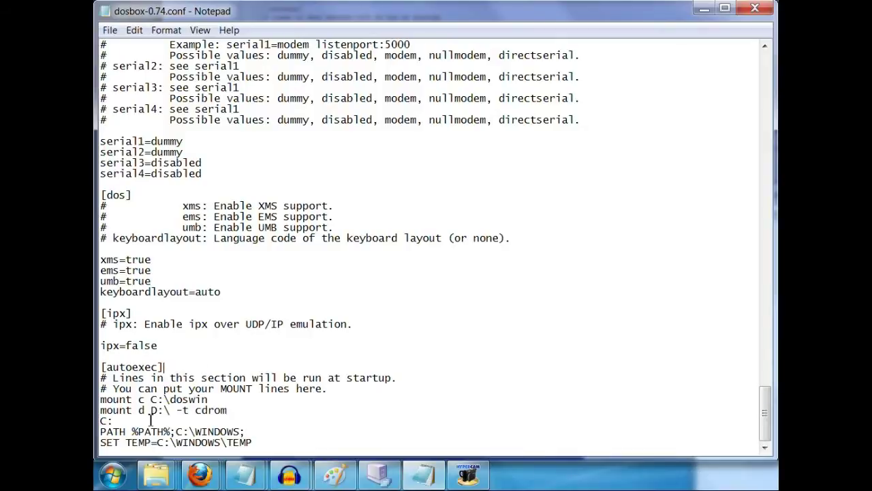
pyautogui.moveTo(100, 410); pyautogui.dragTo(157, 411)
pyautogui.click(106, 412)
# Open the Computer window and check which drive letter holds the STAYTOONED disc
pyautogui.press('super')
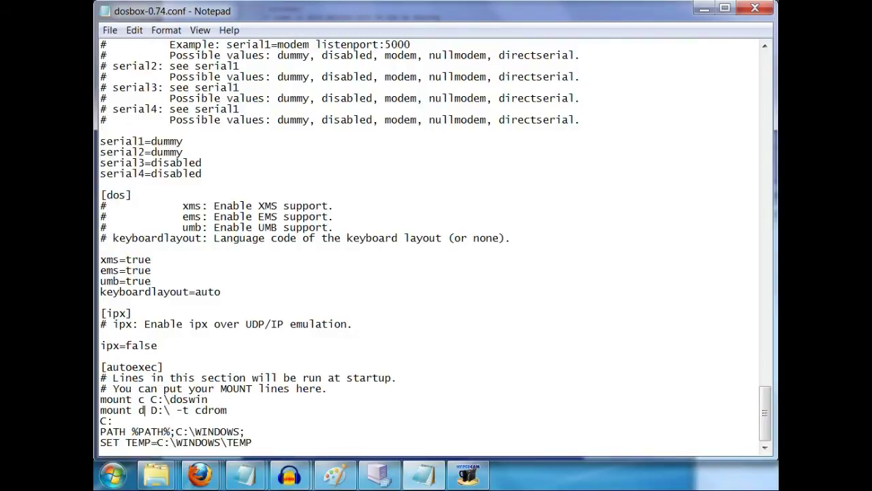
pyautogui.click(350, 193)
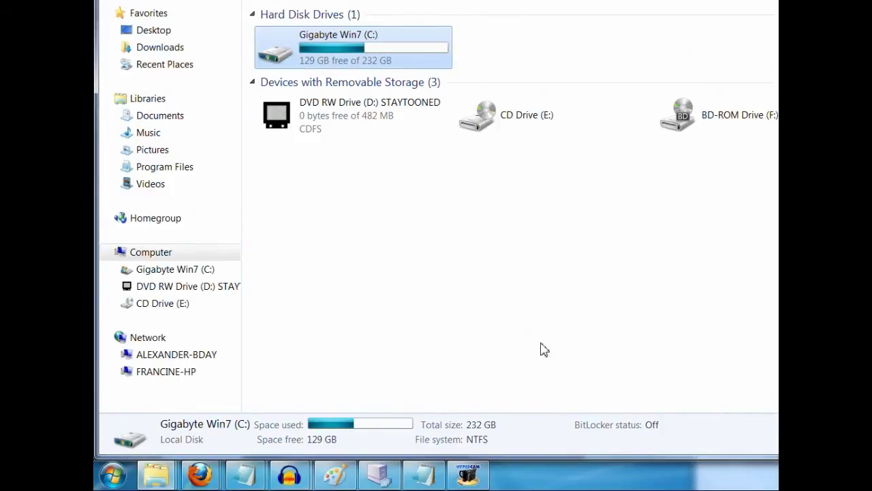
pyautogui.click(422, 273)
pyautogui.click(344, 124)
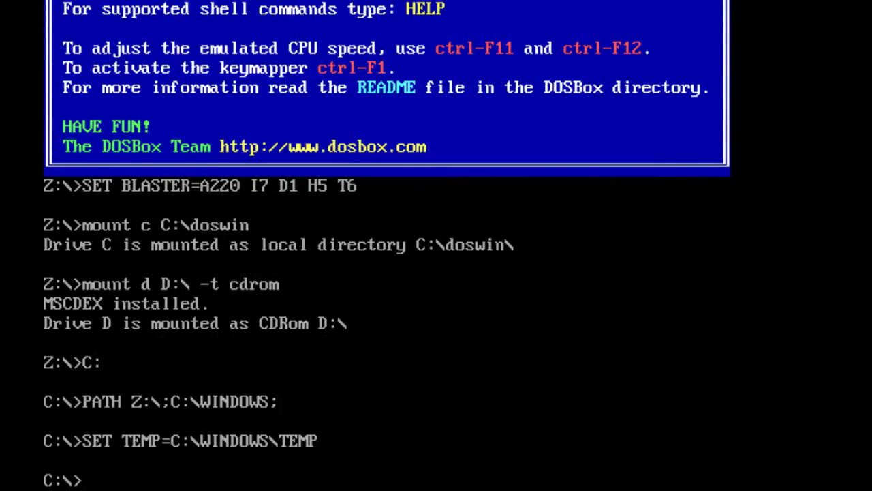
# In DOSBox, change to the windows directory and run setup
pyautogui.write('cd windows')
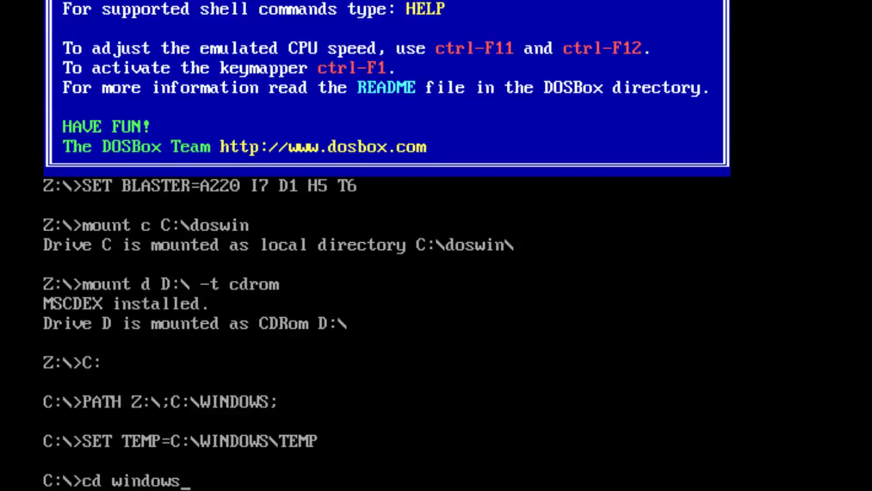
pyautogui.press('Return')
pyautogui.write('setu')
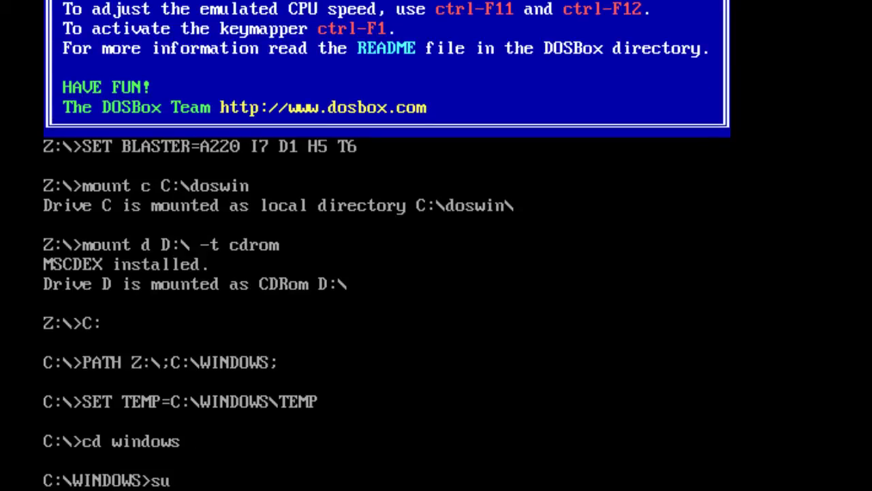
pyautogui.write('p')
pyautogui.press('Return')
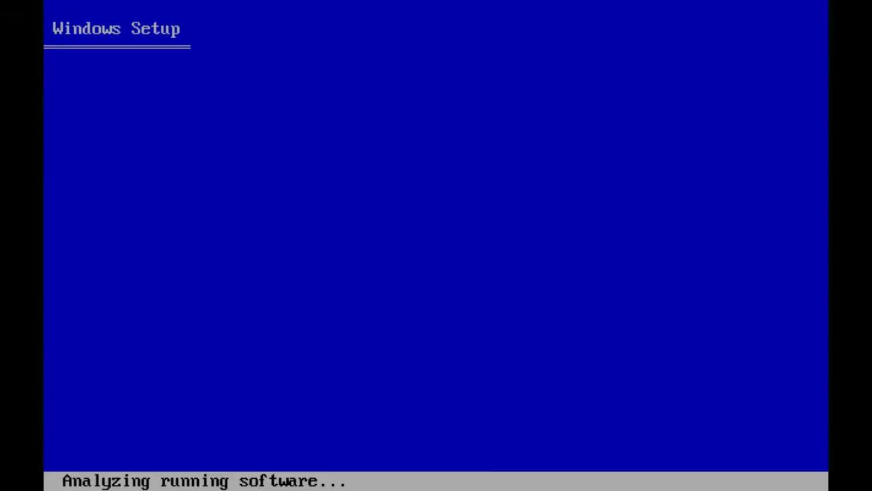
# Change the Display setting to "Other (Requires disk provided by a hardware manufacturer)"
pyautogui.press('Up')
pyautogui.press('Up')
pyautogui.press('Up')
pyautogui.press('Up')
pyautogui.press('Up')
pyautogui.press('Up')
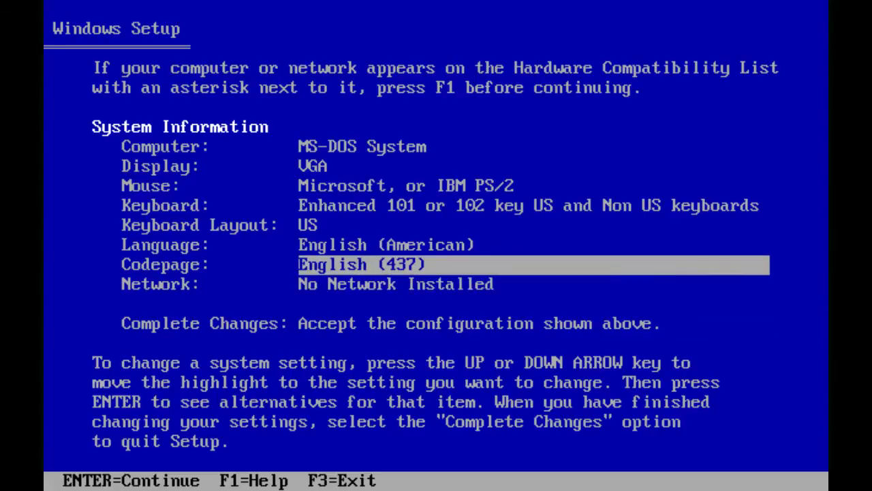
pyautogui.press('Up')
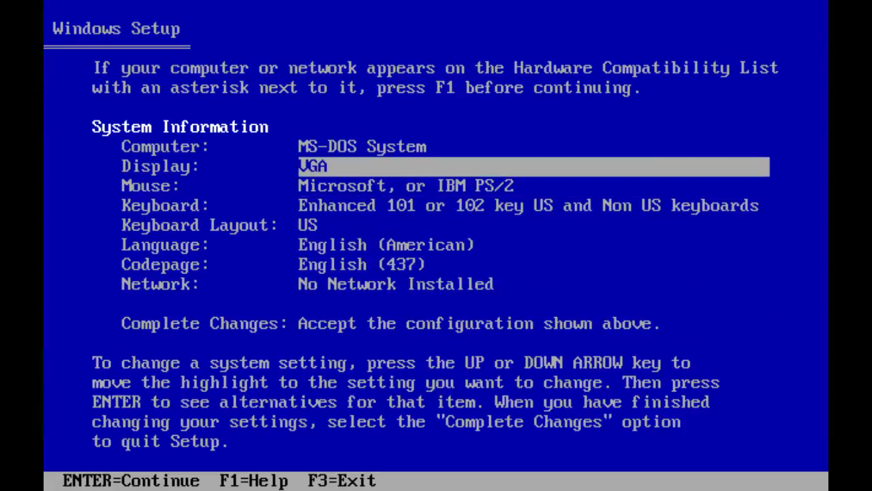
pyautogui.press('Return')
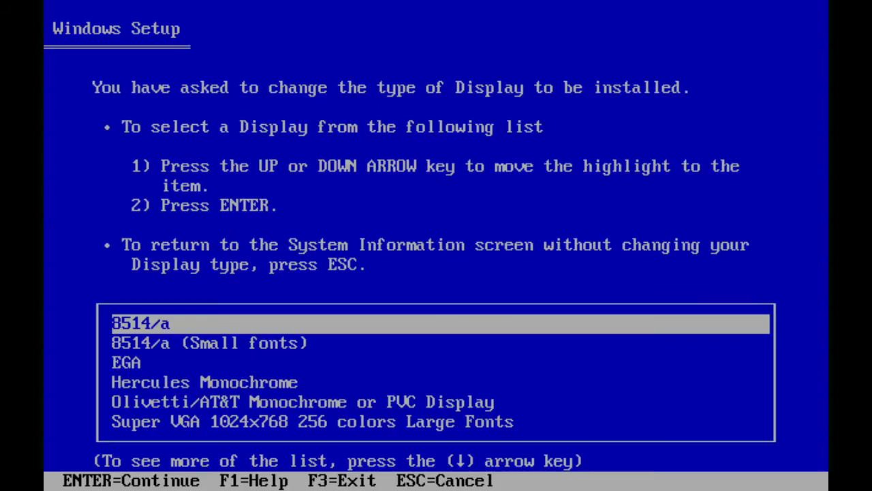
pyautogui.press('Down')
pyautogui.press('Down')
pyautogui.press('Down')
pyautogui.press('Down')
pyautogui.press('Down')
pyautogui.press('Down')
pyautogui.press('Down')
pyautogui.press('Down')
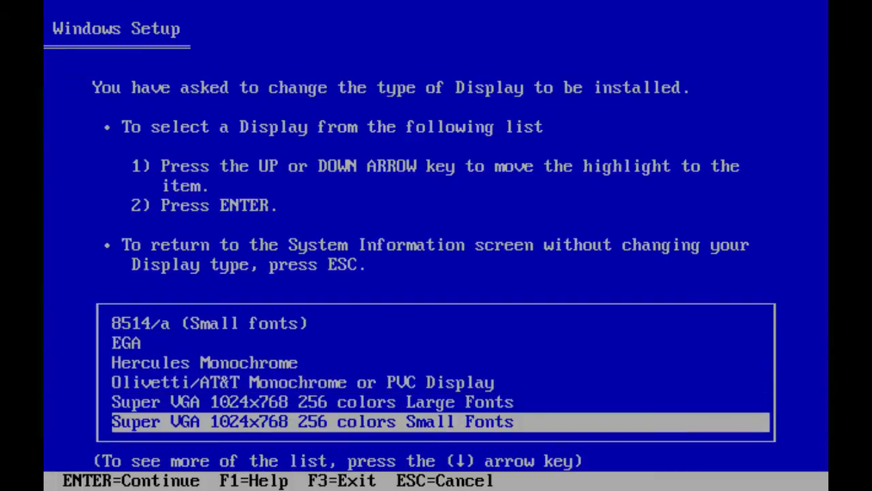
pyautogui.press('Down')
pyautogui.press('Down')
pyautogui.press('Down')
pyautogui.press('Down')
pyautogui.press('Down')
pyautogui.press('Down')
pyautogui.press('Down')
pyautogui.press('Down')
pyautogui.press('Down')
pyautogui.press('Down')
pyautogui.press('Down')
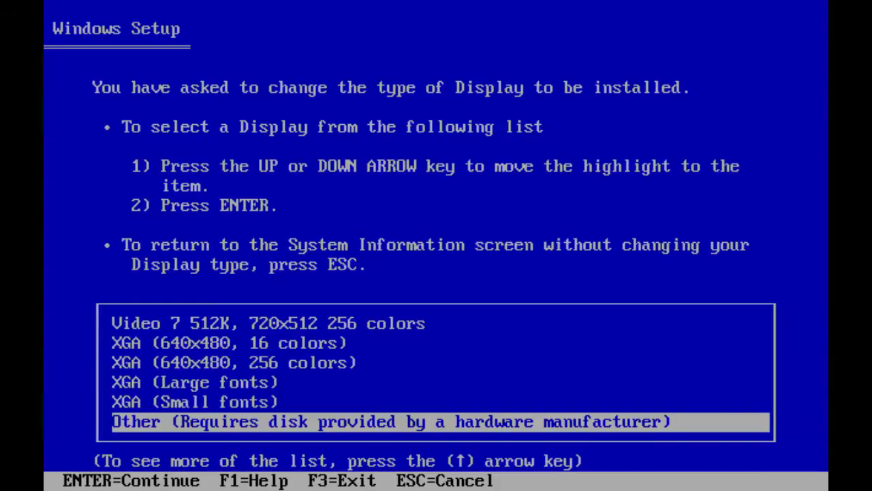
pyautogui.press('Return')
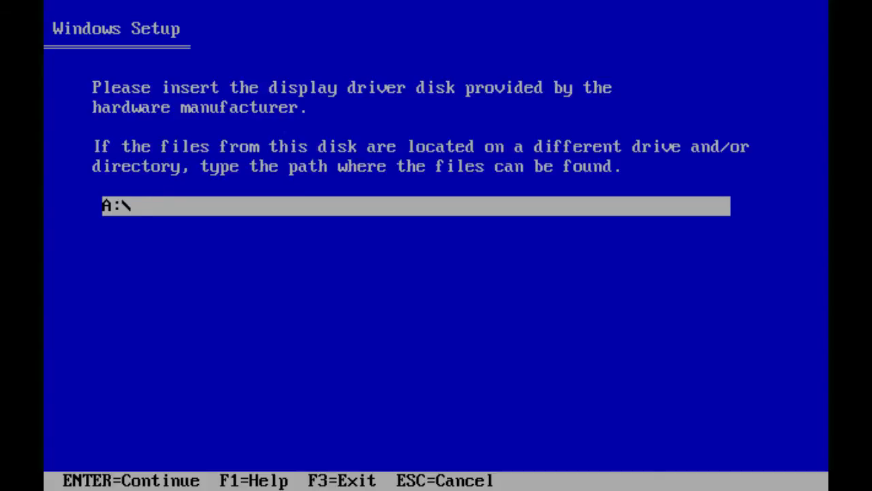
# Load the display drivers from C:\DRIVERS\S3 and choose S3 864 1.41B5 640x480 256 colors
pyautogui.press('BackSpace')
pyautogui.press('BackSpace')
pyautogui.press('BackSpace')
pyautogui.write('C:\\DRIVE')
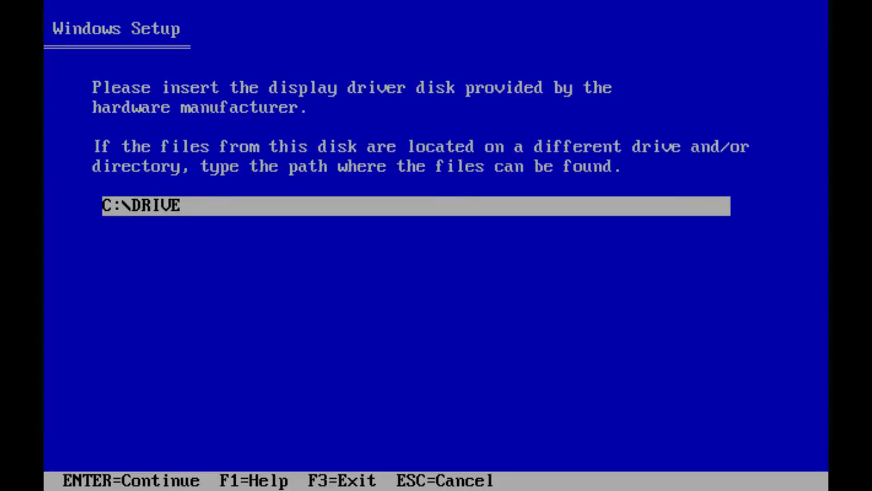
pyautogui.write('RS\\S3')
pyautogui.press('Return')
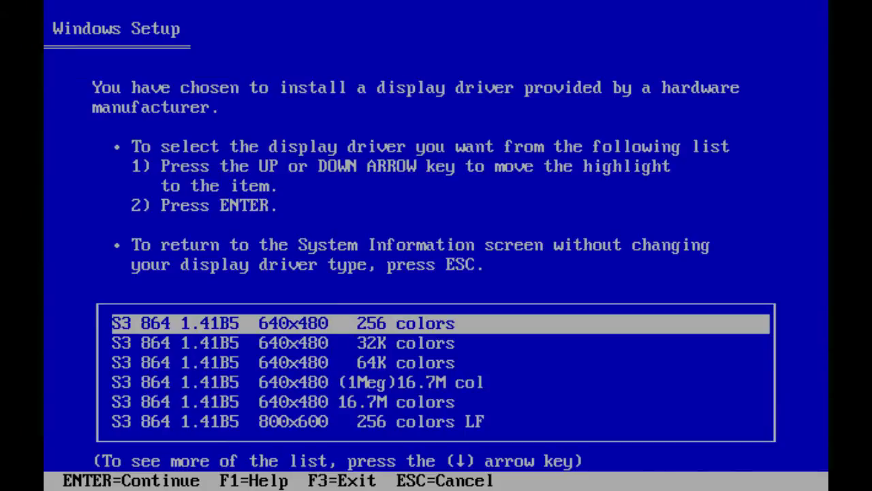
pyautogui.press('Return')
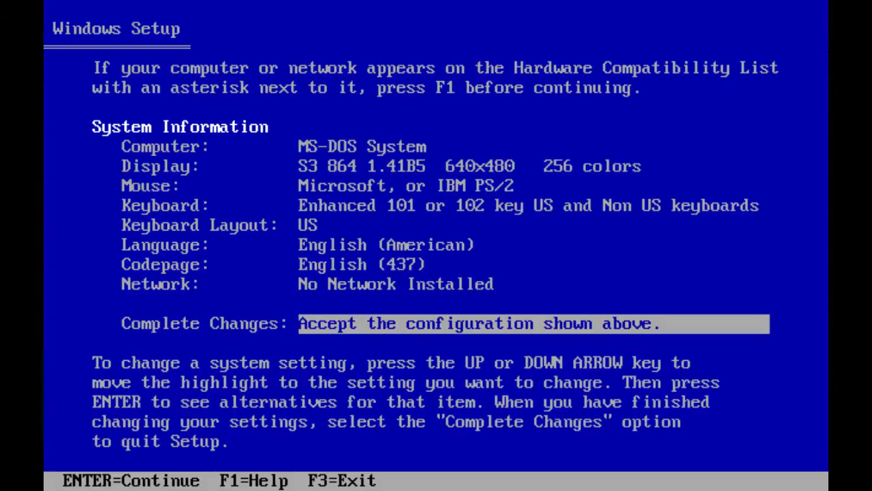
# Accept the new system configuration and give C:\drivers\S3 as the location of the S3 Flat Model Driver Disk files
pyautogui.press('Return')
pyautogui.press('Return')
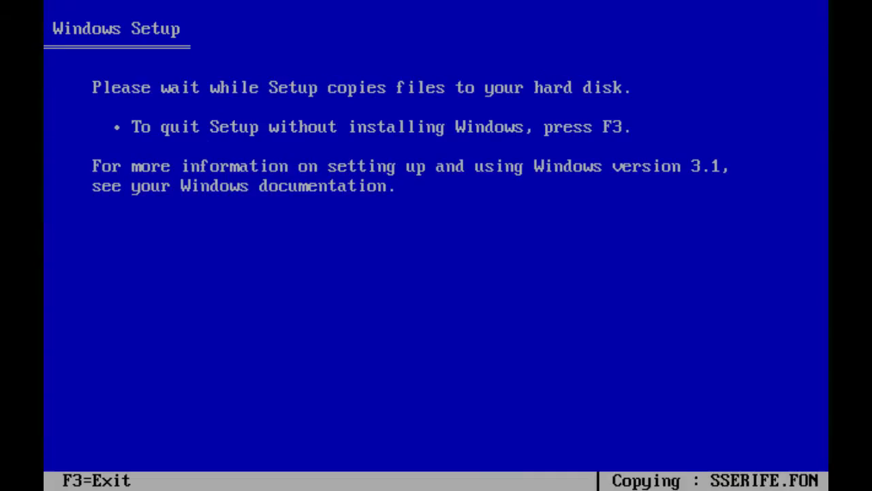
pyautogui.press('BackSpace')
pyautogui.press('BackSpace')
pyautogui.press('BackSpace')
pyautogui.write('C:\\')
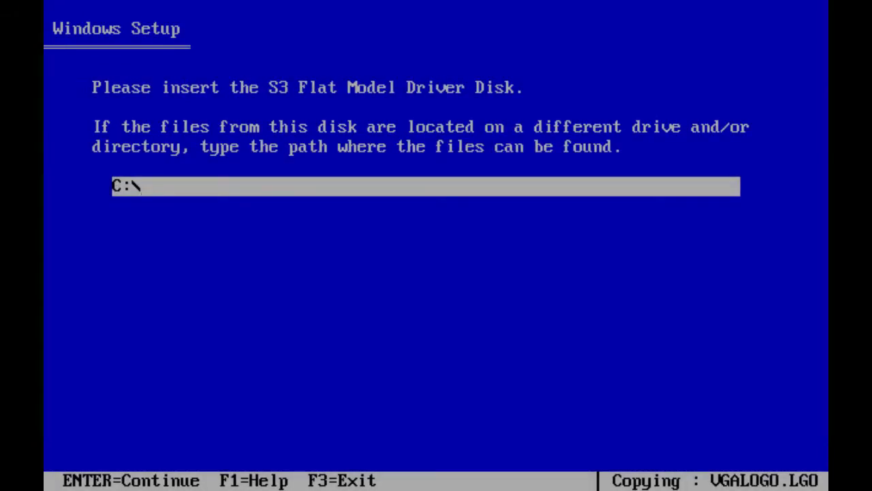
pyautogui.write('drivers\\S3')
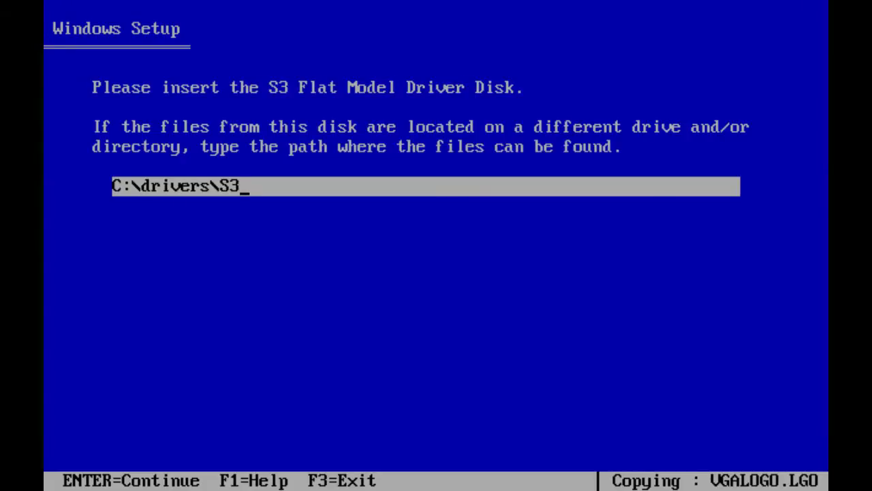
pyautogui.press('Return')
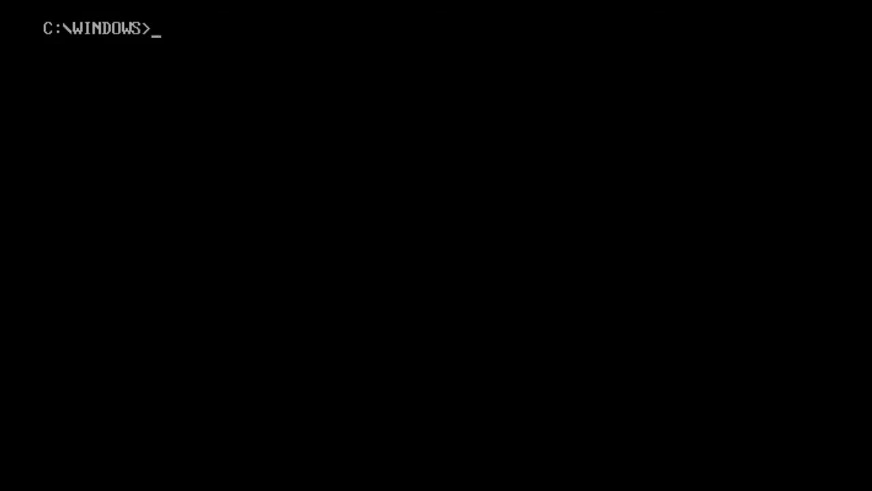
# Change to the C:\drivers\sb16w3x directory and run install
pyautogui.write('cd..')
pyautogui.press('Return')
pyautogui.write('cd drivers\\')
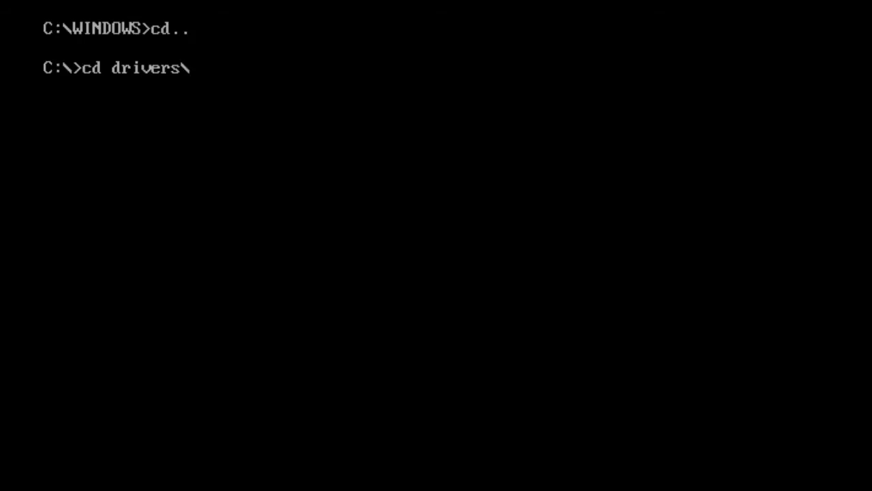
pyautogui.write('sb16w3x')
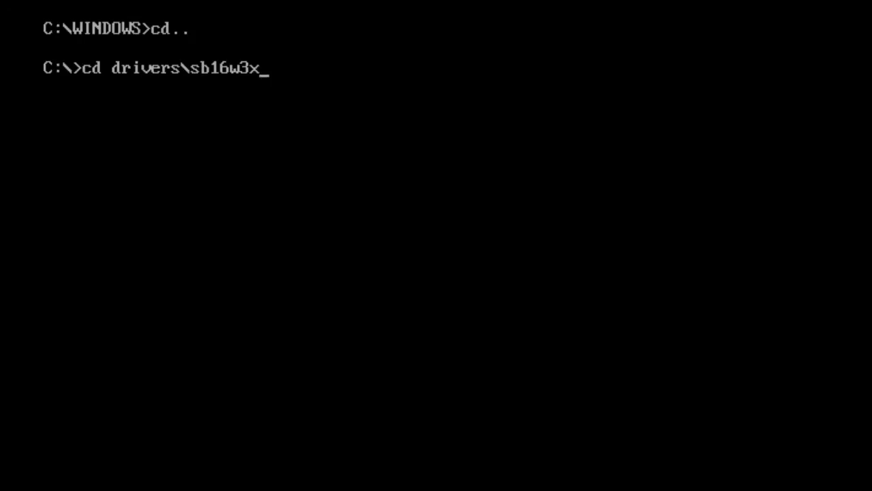
pyautogui.press('Return')
pyautogui.write('install')
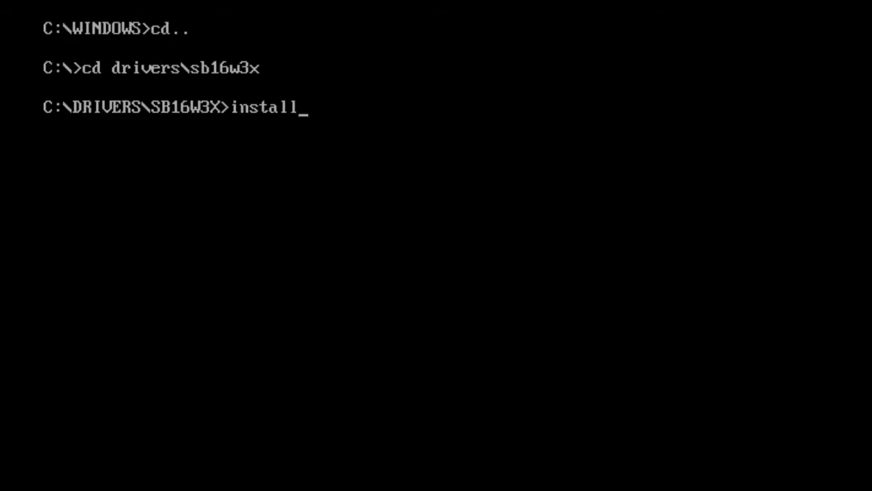
pyautogui.press('Return')
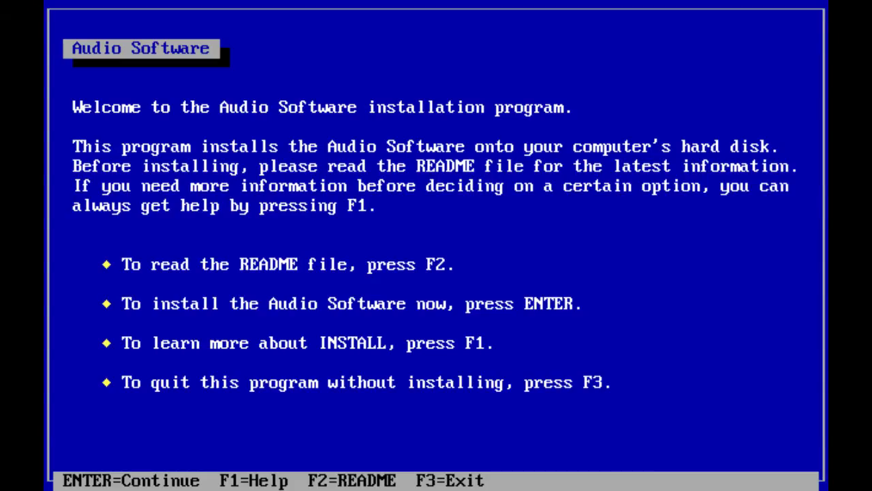
# Choose Custom Installation with all four optional applications and agree to load CTMMSYS.SYS and CTSB16.SYS at every startup
pyautogui.press('Return')
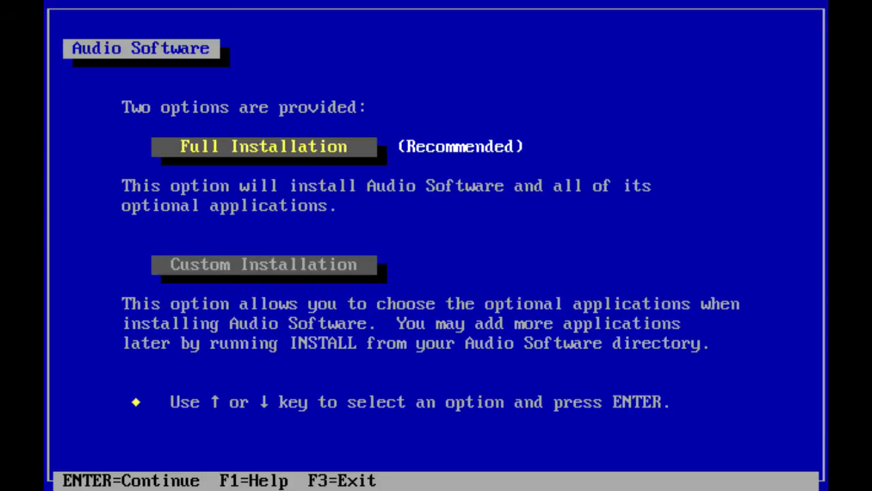
pyautogui.press('Down')
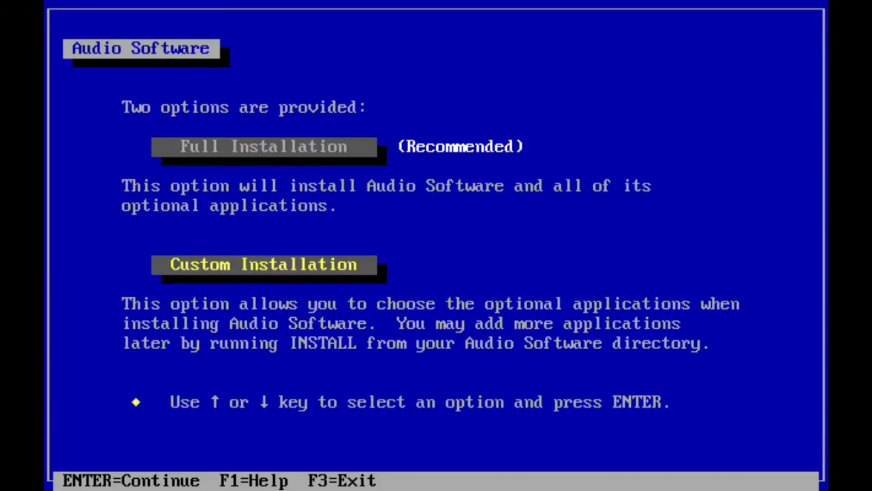
pyautogui.press('Return')
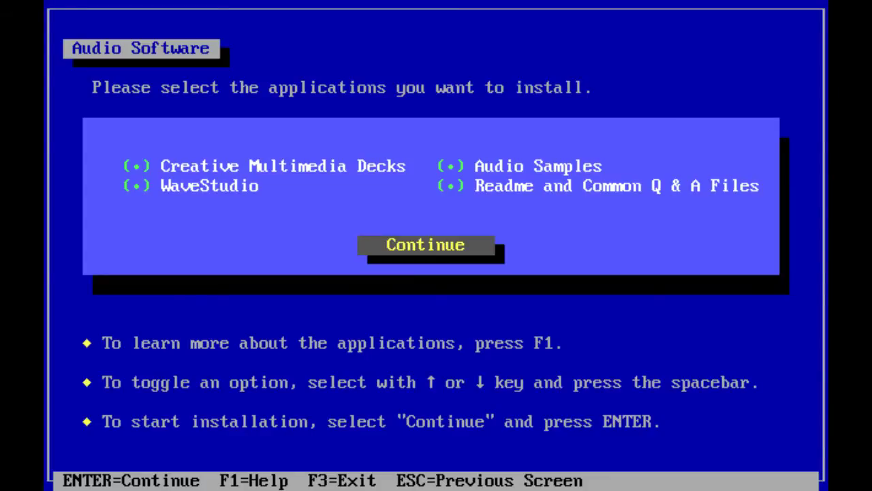
pyautogui.press('Return')
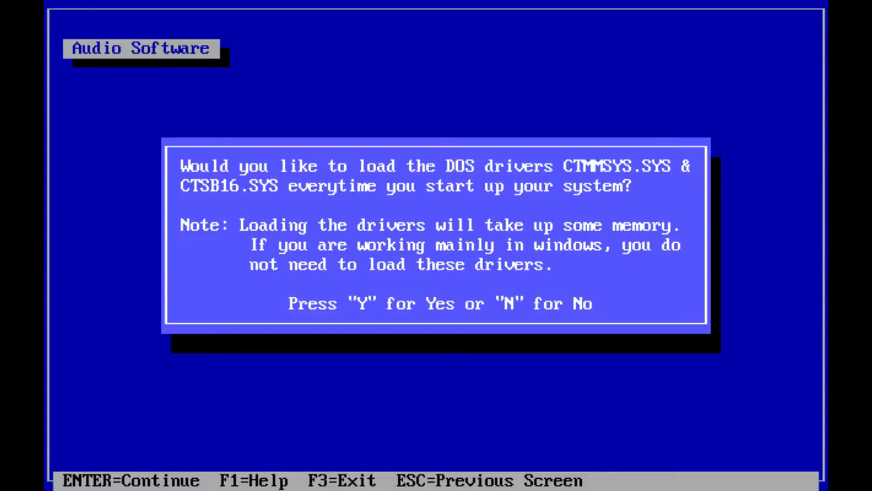
pyautogui.press('y')
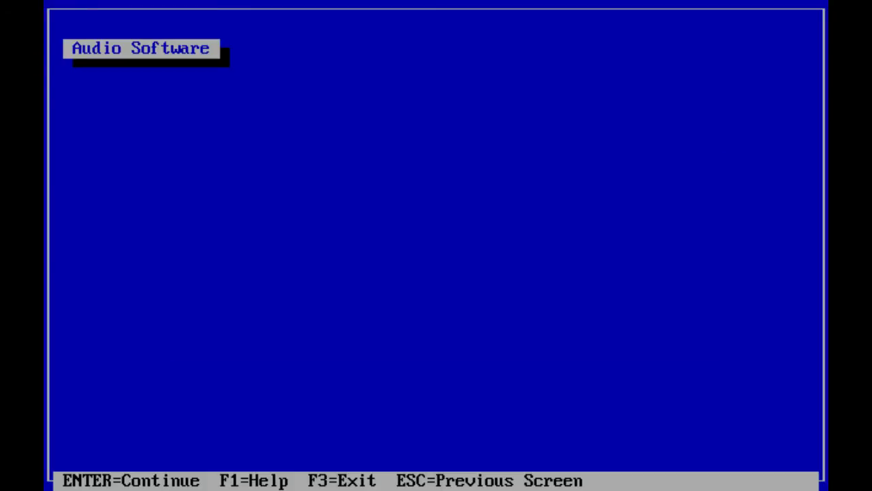
# Proceed with the installation paths C:\SB16 for the audio card, C:\WINDOWS for Windows 3.1 and C:\ as bootup drive
pyautogui.press('Down')
pyautogui.press('Down')
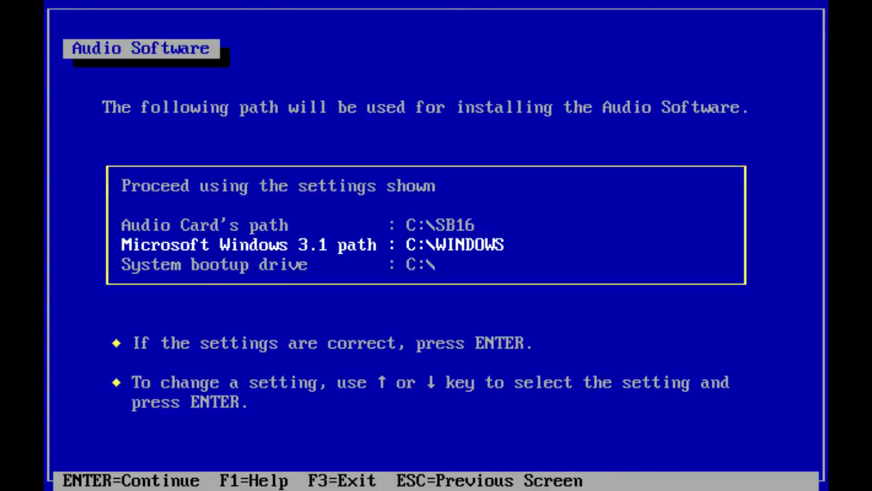
pyautogui.press('Up')
pyautogui.press('Up')
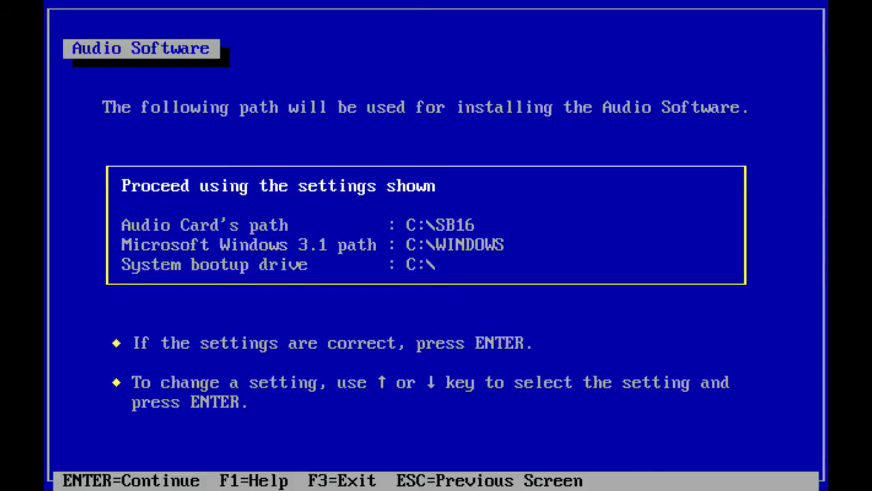
pyautogui.press('Return')
pyautogui.press('Return')
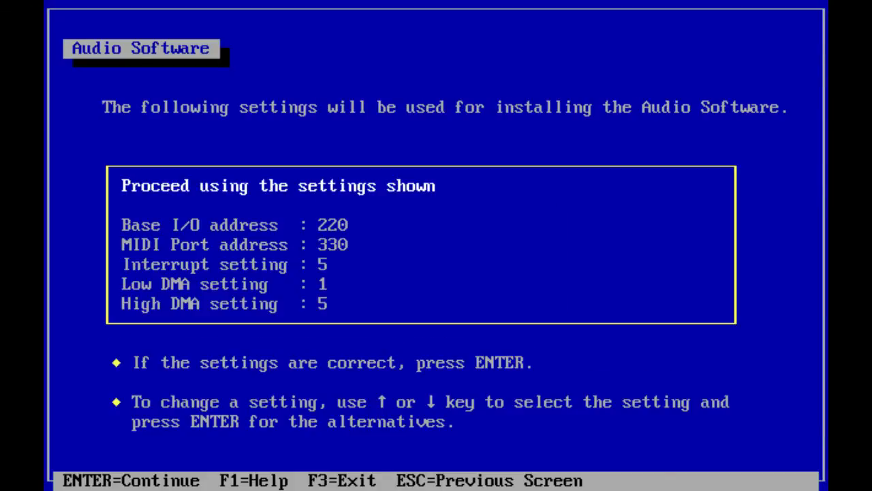
# Set the audio card's interrupt to 7 and install the Audio Software with the remaining settings as shown
pyautogui.press('Down')
pyautogui.press('Down')
pyautogui.press('Down')
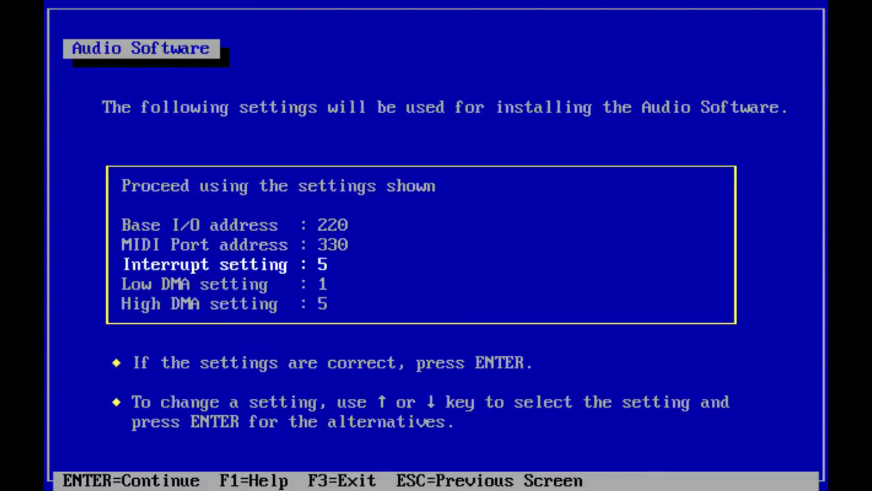
pyautogui.press('Return')
pyautogui.press('Down')
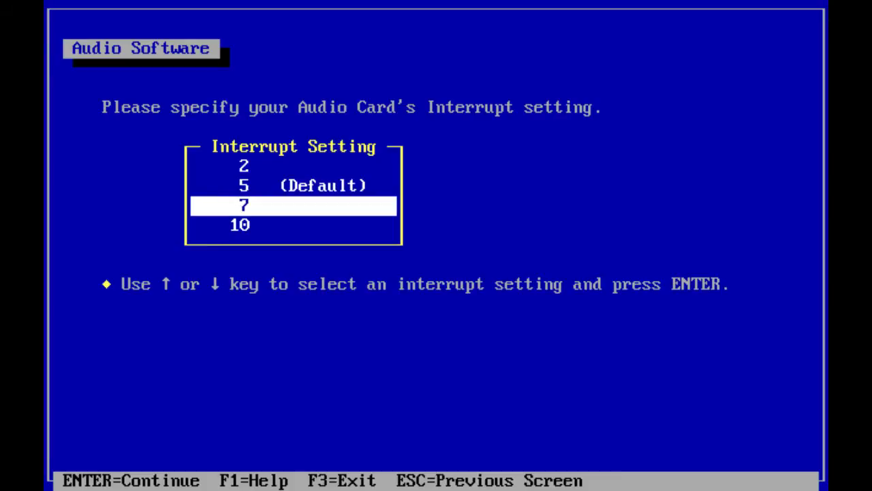
pyautogui.press('Return')
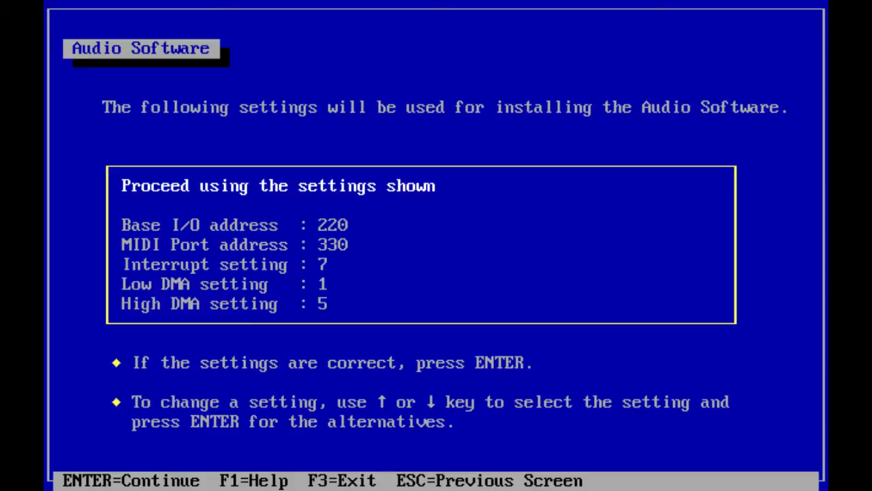
pyautogui.press('Return')
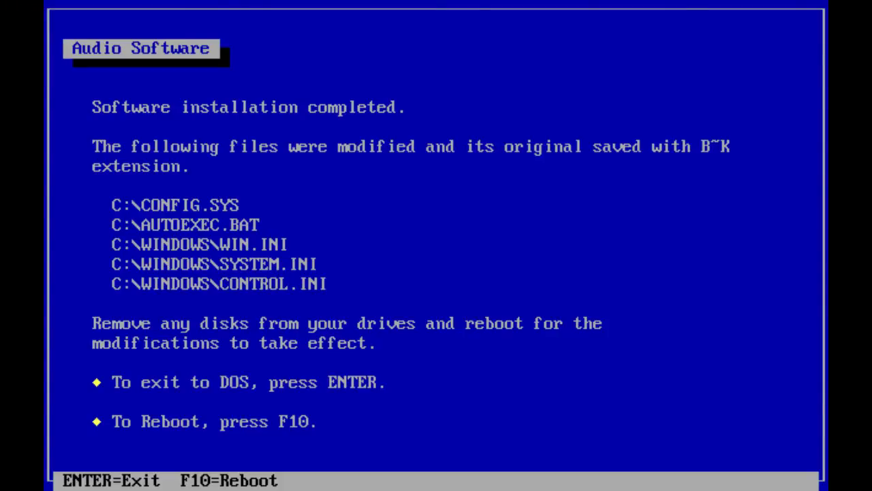
# Exit the audio installer to DOS and start Windows with the win command
pyautogui.press('Return')
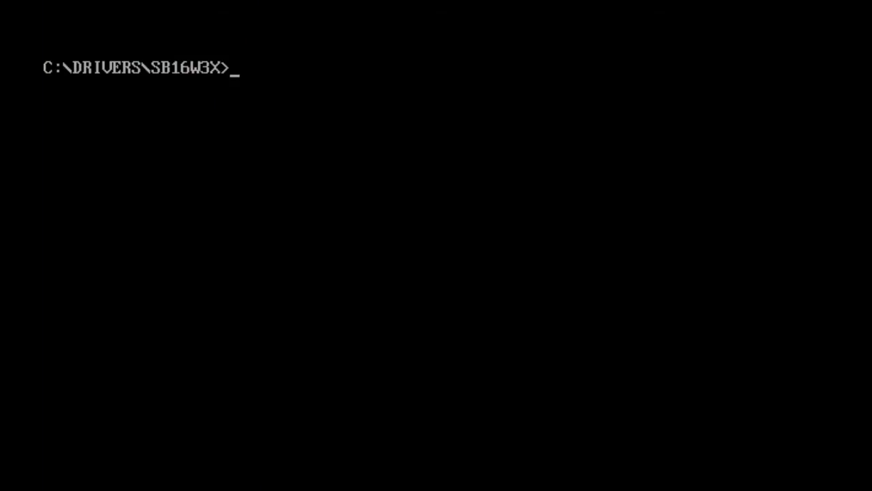
pyautogui.write('win')
pyautogui.press('Return')
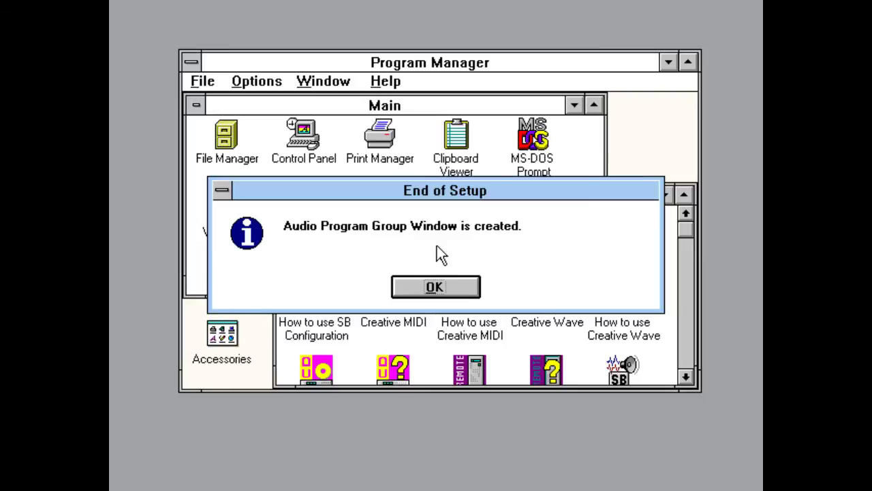
# Dismiss the End of Setup message, minimize the Main group and move the Audio Software group clear of the other group icons
pyautogui.click(436, 287)
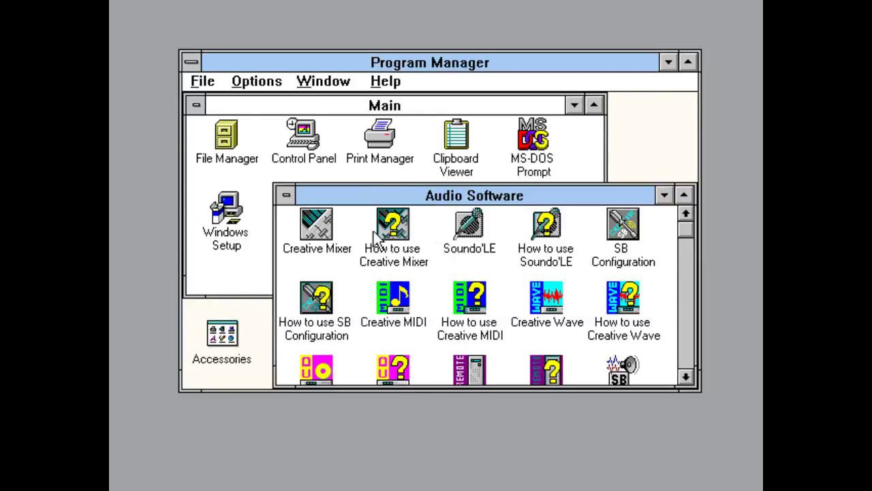
pyautogui.click(574, 105)
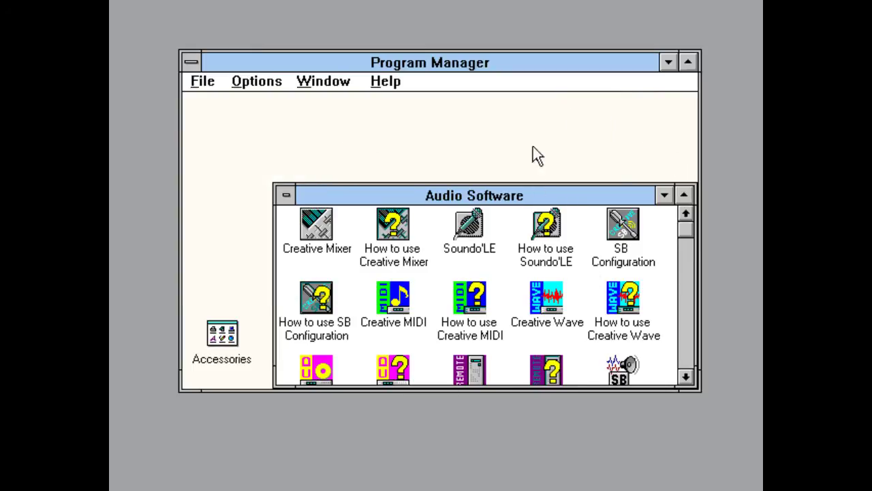
pyautogui.moveTo(522, 198); pyautogui.dragTo(478, 156)
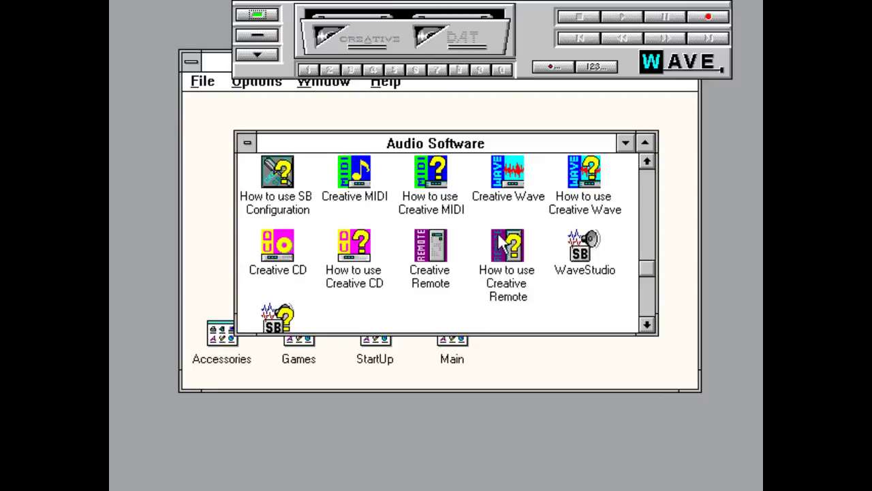
# Play s_16_44.wav from c:\sb16\samples through the Creative Wave playlist and close Creative Wave
pyautogui.click(608, 68)
pyautogui.doubleClick(621, 208)
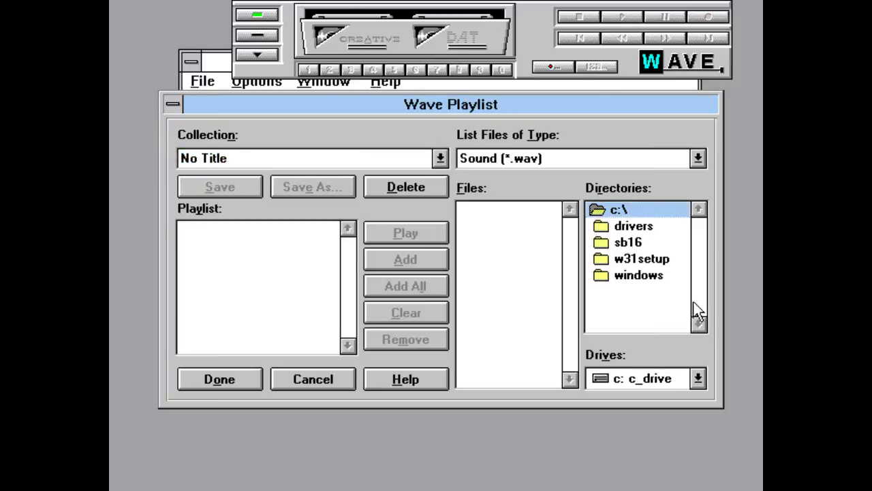
pyautogui.doubleClick(628, 240)
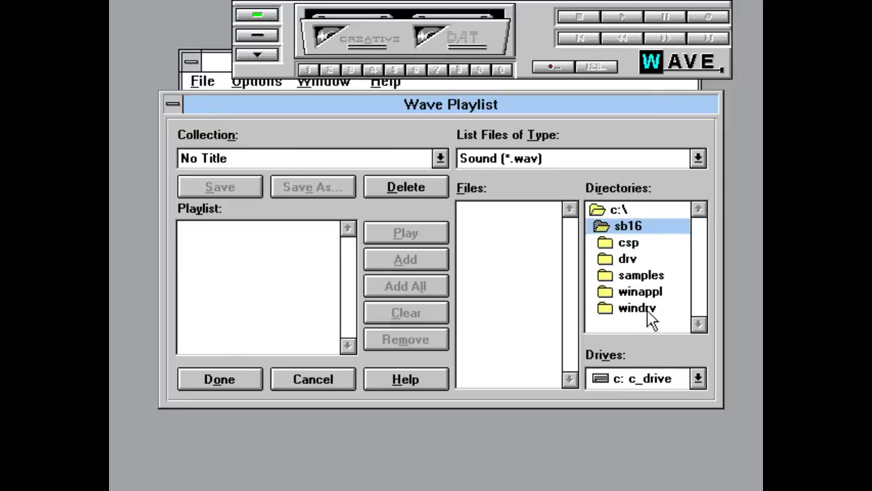
pyautogui.doubleClick(649, 274)
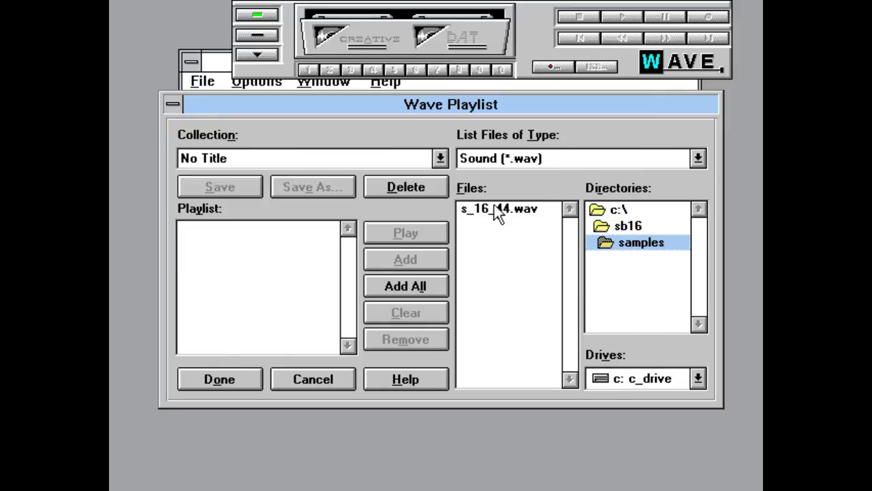
pyautogui.click(494, 208)
pyautogui.click(424, 234)
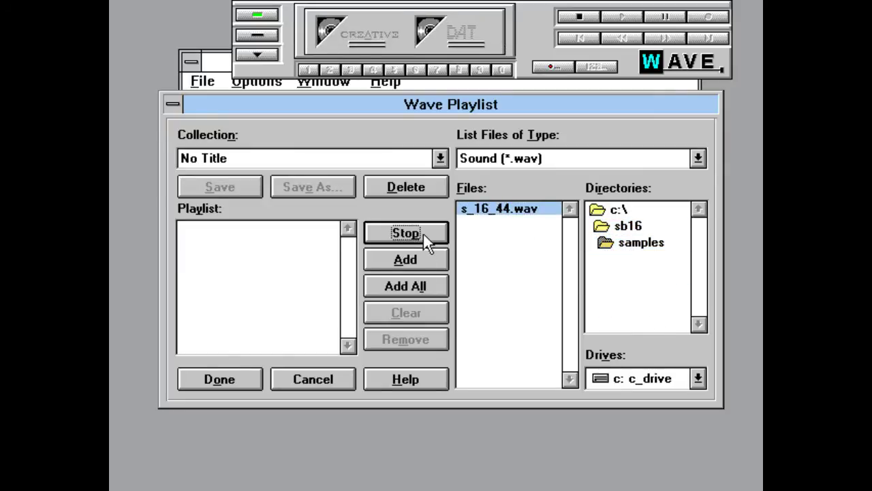
pyautogui.doubleClick(631, 228)
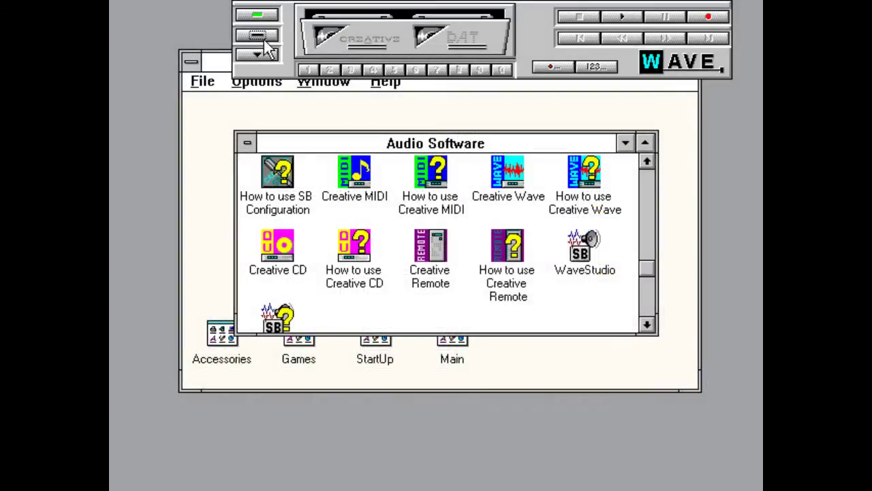
pyautogui.click(259, 37)
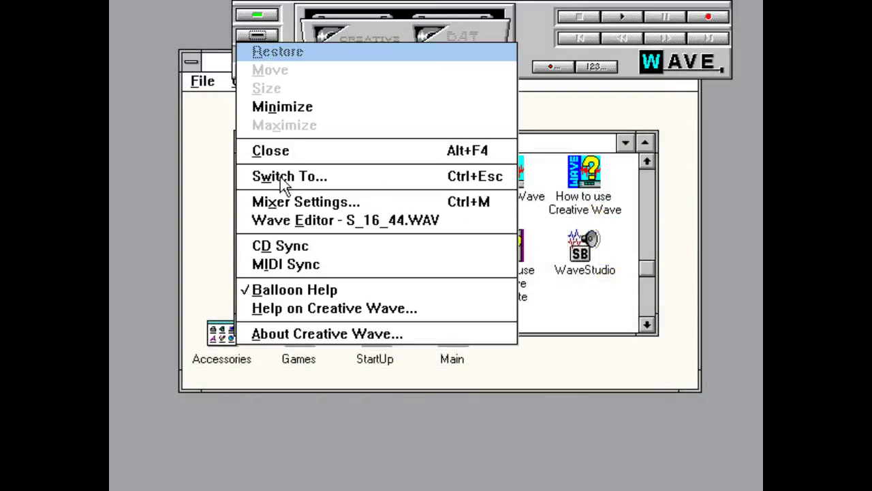
pyautogui.click(276, 150)
# Open Creative MIDI and play ballade.mid from c:\sb16\samples through its playlist
pyautogui.click(355, 192)
pyautogui.doubleClick(356, 191)
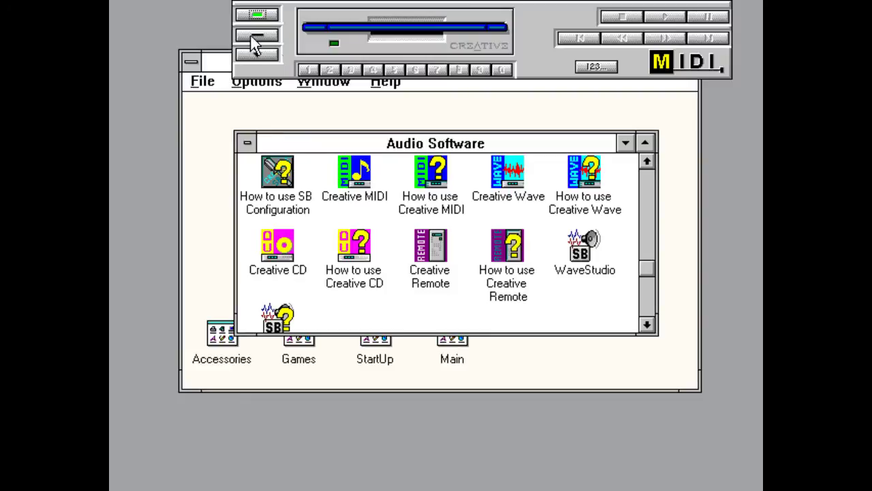
pyautogui.click(597, 66)
pyautogui.doubleClick(628, 226)
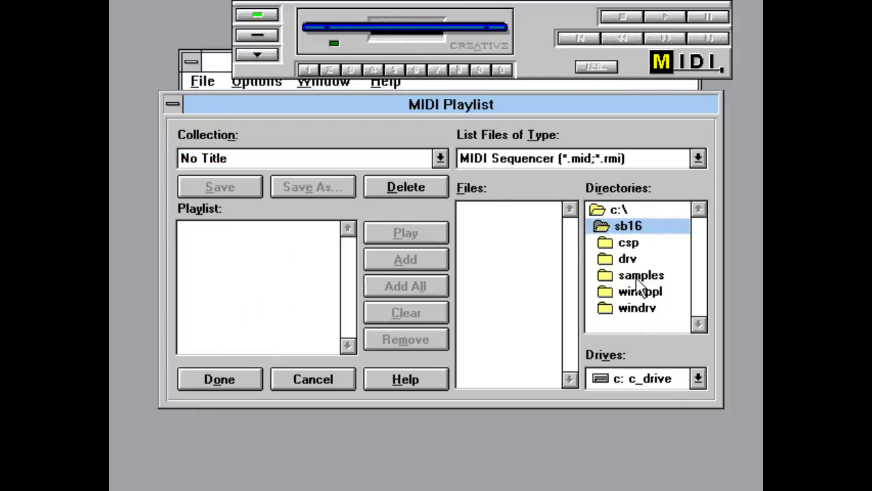
pyautogui.doubleClick(625, 278)
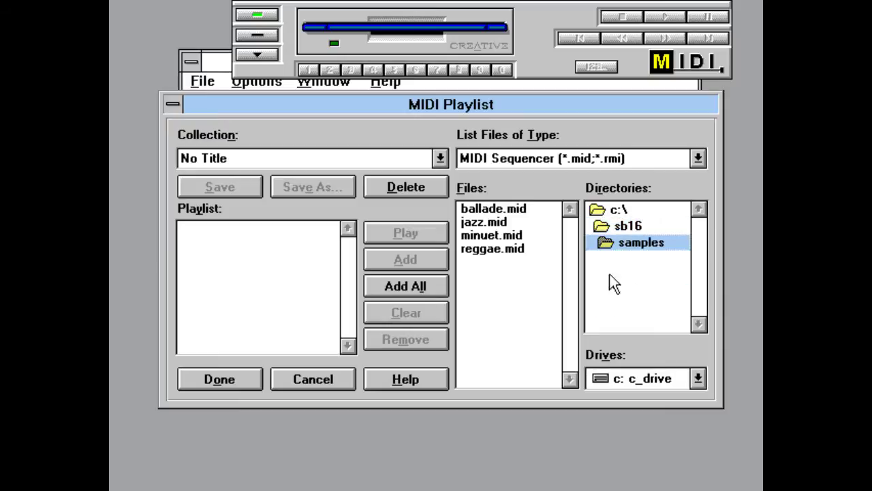
pyautogui.click(492, 208)
pyautogui.click(413, 234)
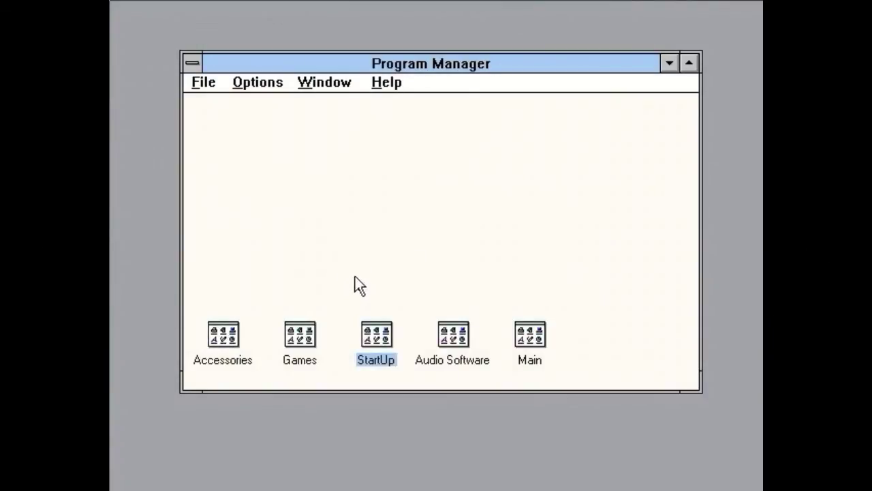
# Run D:\setup.exe from Program Manager and start the Install option of the Sierra setup
pyautogui.click(203, 84)
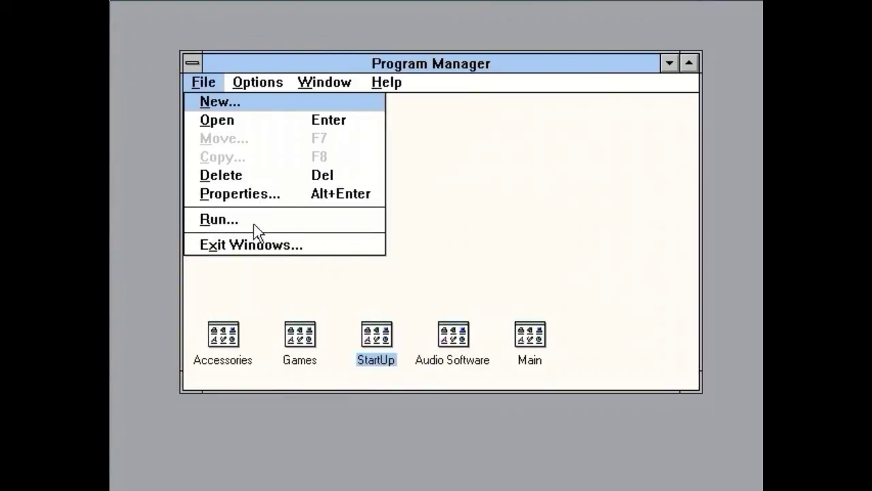
pyautogui.click(218, 219)
pyautogui.write('D:\\setup.exe')
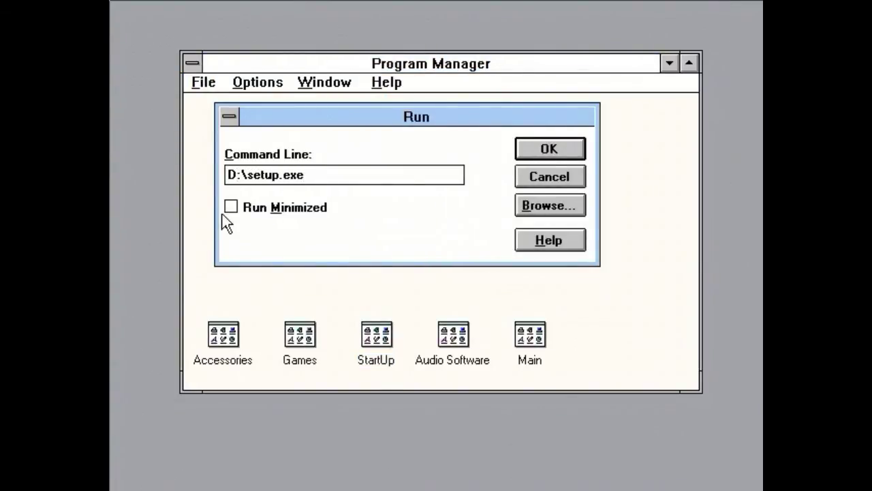
pyautogui.press('Return')
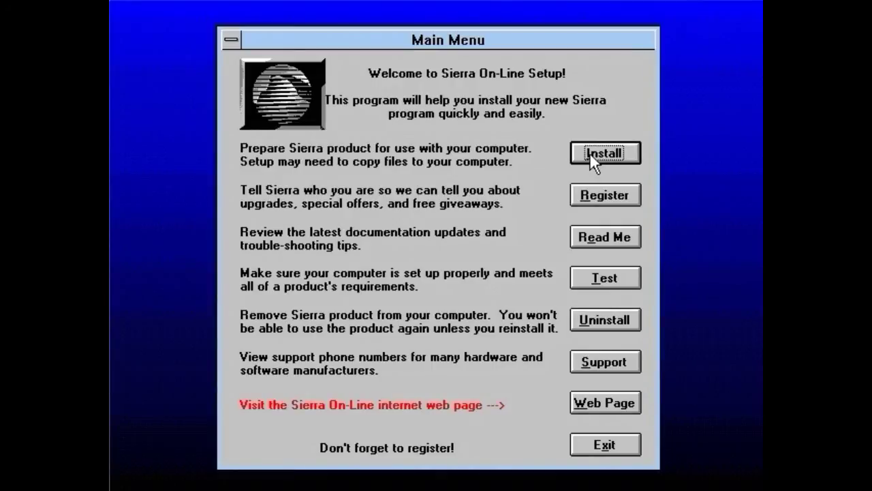
pyautogui.click(589, 152)
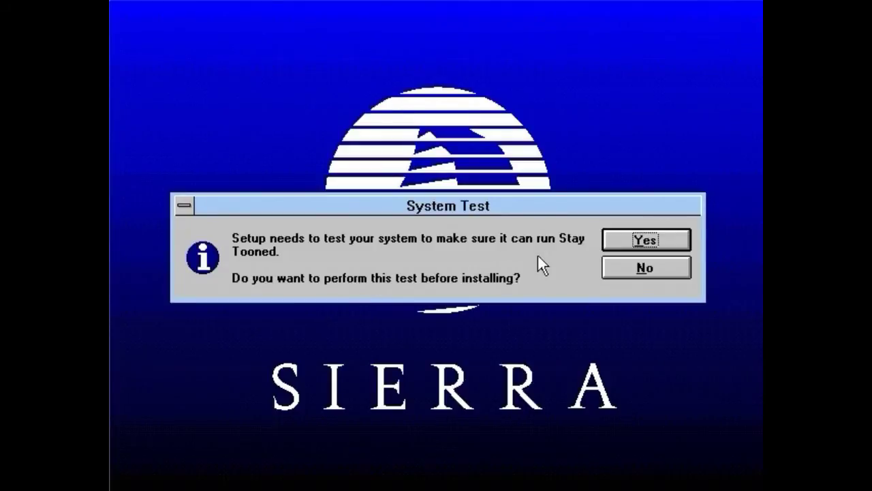
# Run the Stay Tooned system test, confirm the voice was heard, skip CD-ROM speed detection and continue installing despite the test results
pyautogui.click(651, 242)
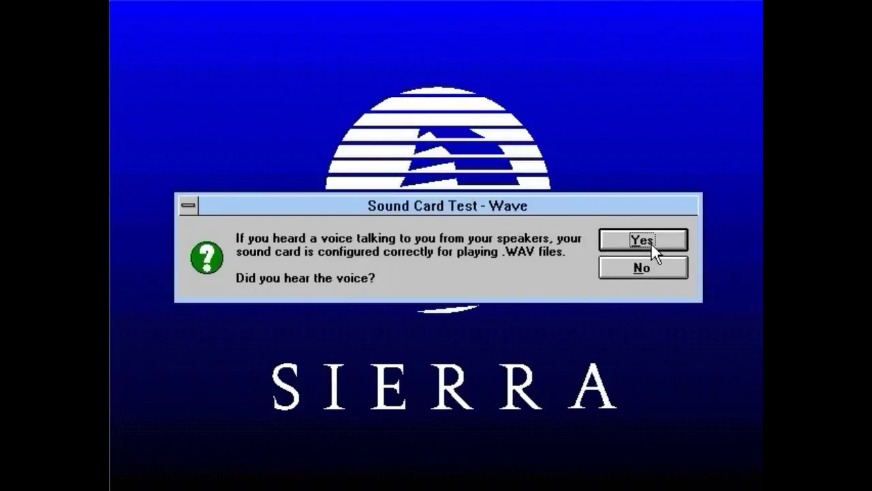
pyautogui.click(651, 243)
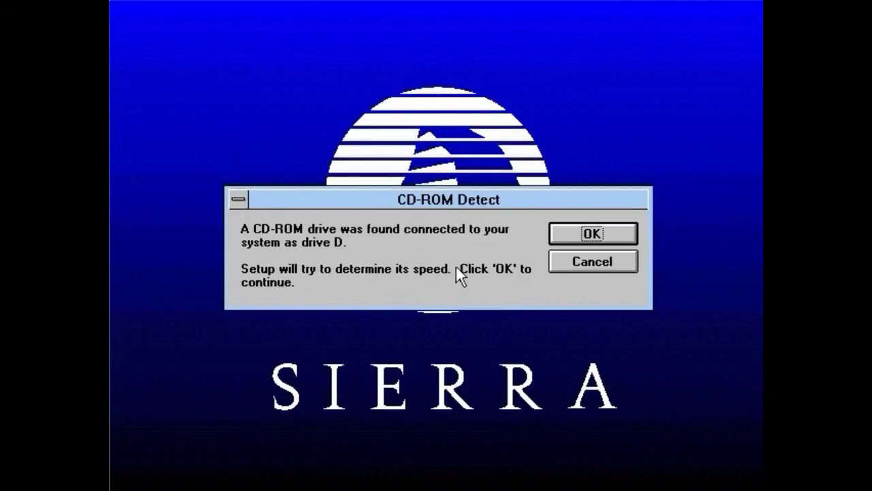
pyautogui.click(569, 263)
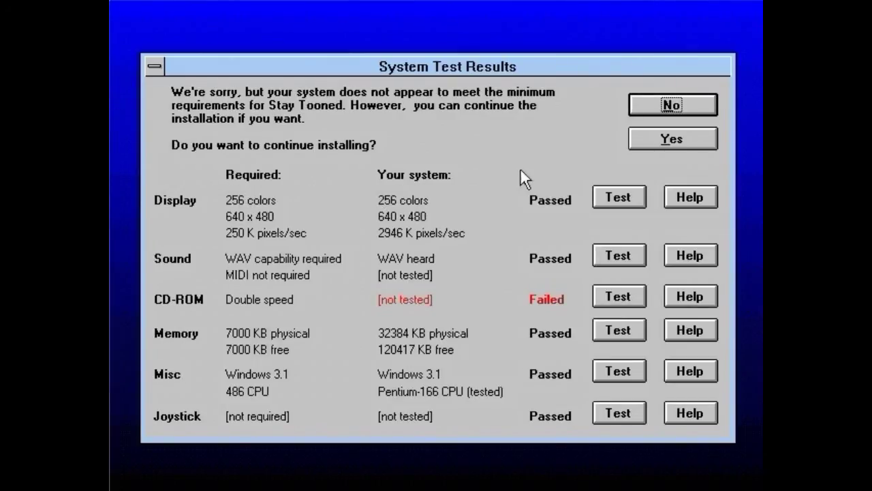
pyautogui.click(672, 142)
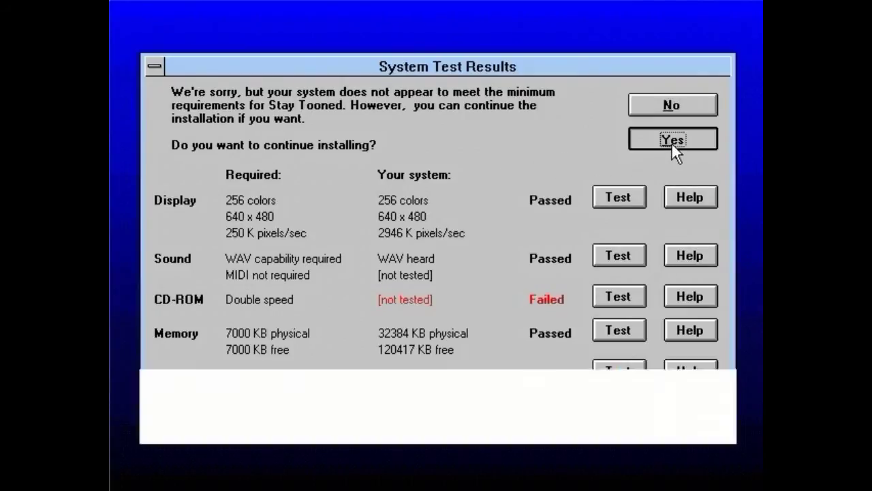
pyautogui.click(634, 213)
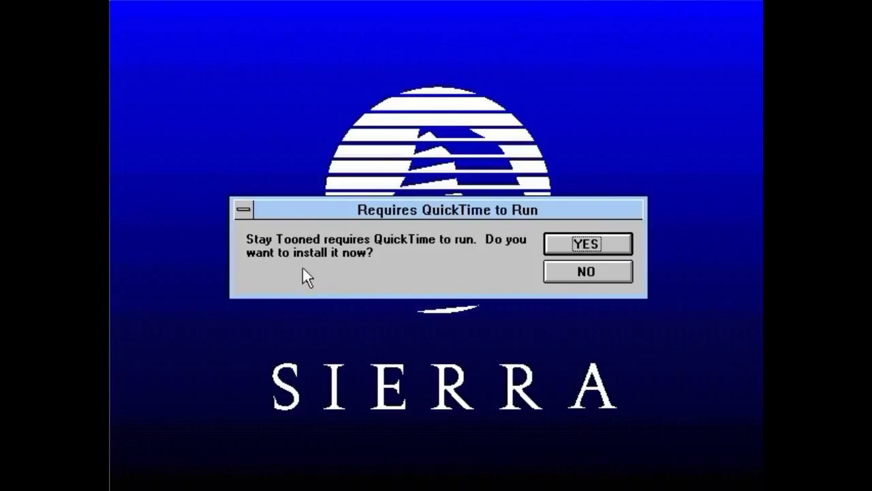
# Install QuickTime for Windows 2.1 as required by Stay Tooned, including the check for existing versions
pyautogui.click(572, 246)
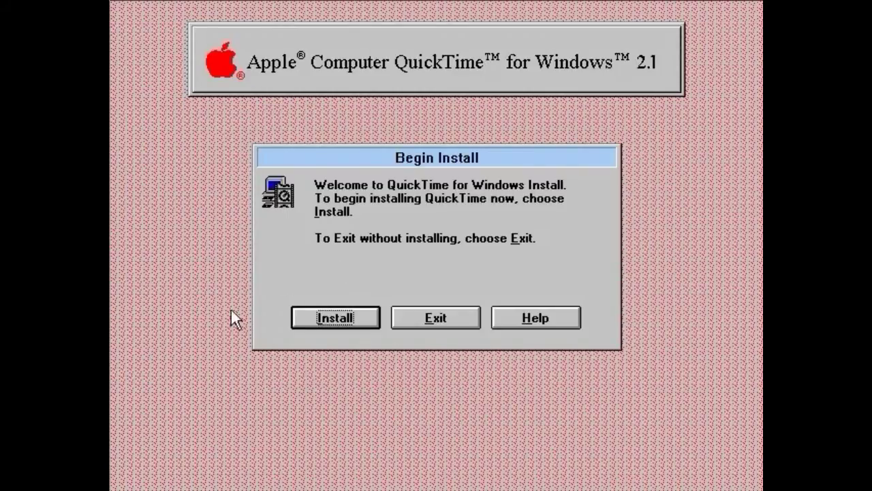
pyautogui.click(317, 320)
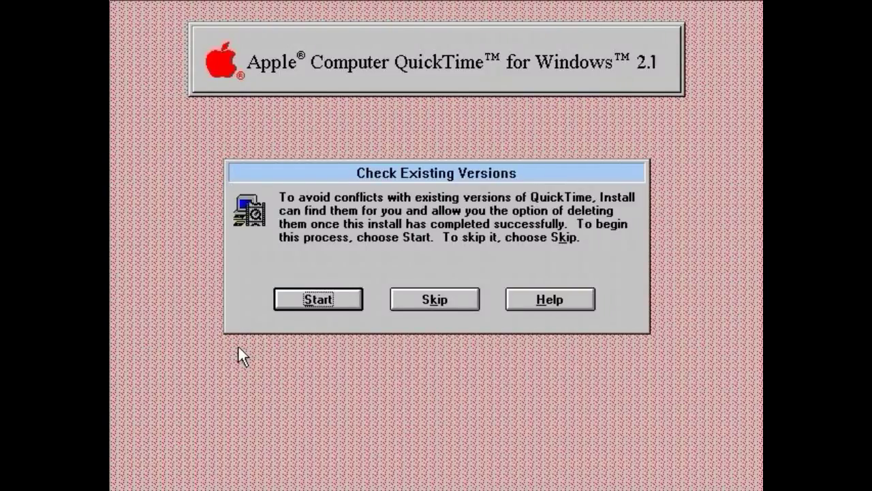
pyautogui.click(314, 302)
pyautogui.click(346, 303)
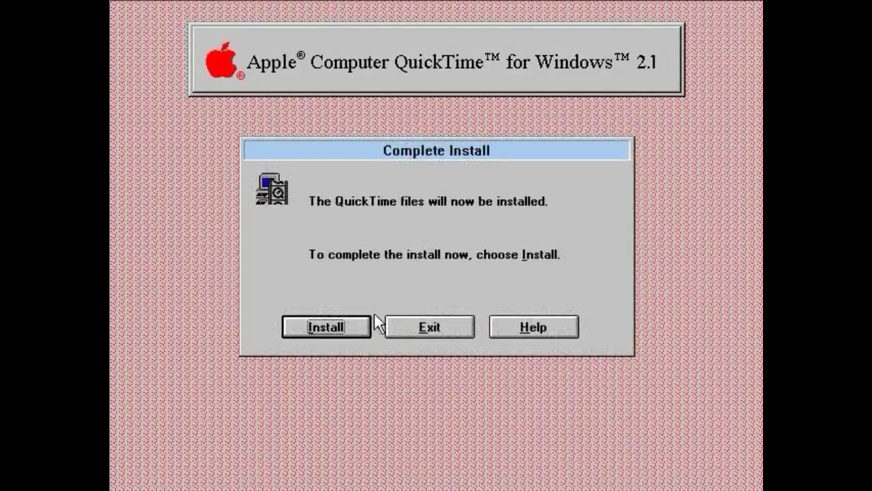
pyautogui.click(342, 326)
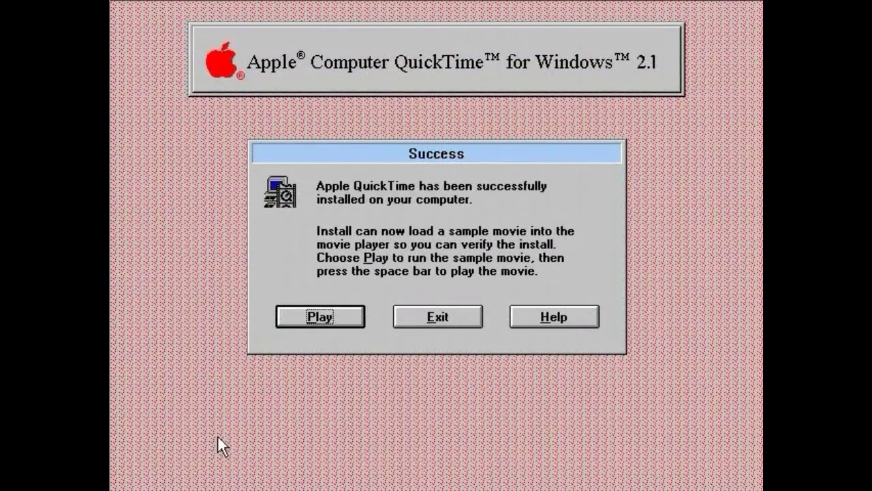
# Play the QuickTime sample movie in Movie Player to verify the install, and exit the player
pyautogui.click(315, 322)
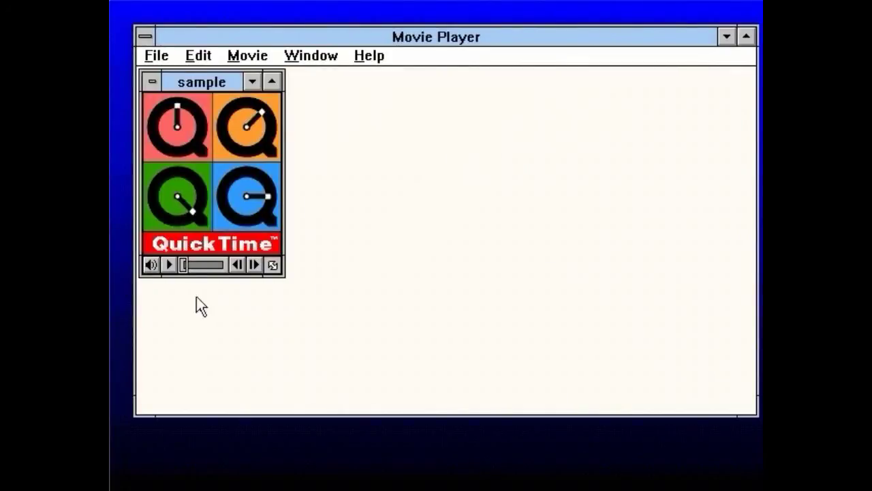
pyautogui.click(168, 265)
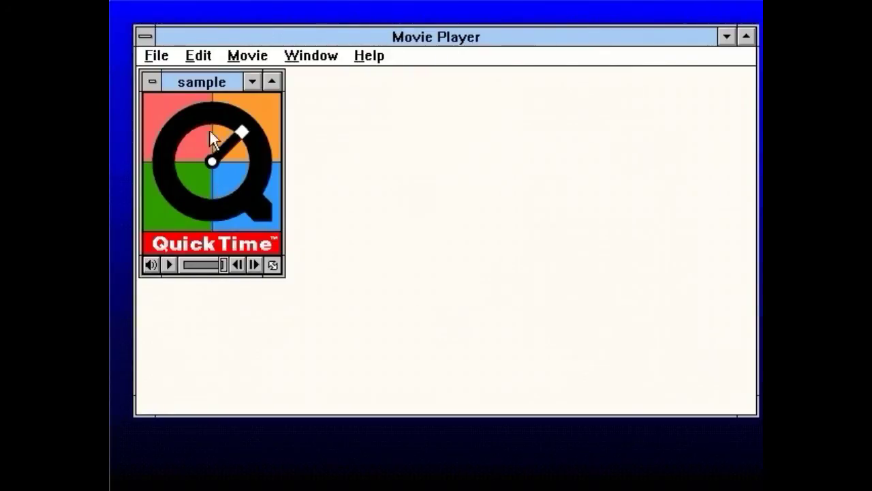
pyautogui.click(156, 60)
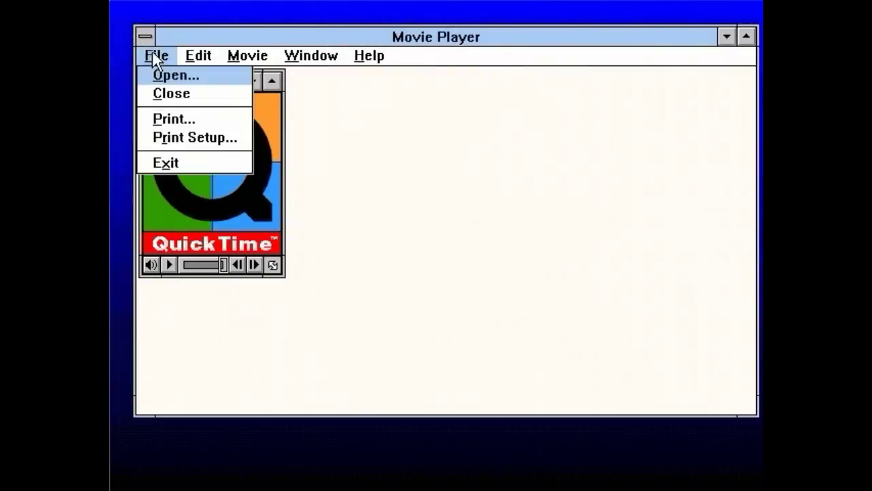
pyautogui.click(167, 162)
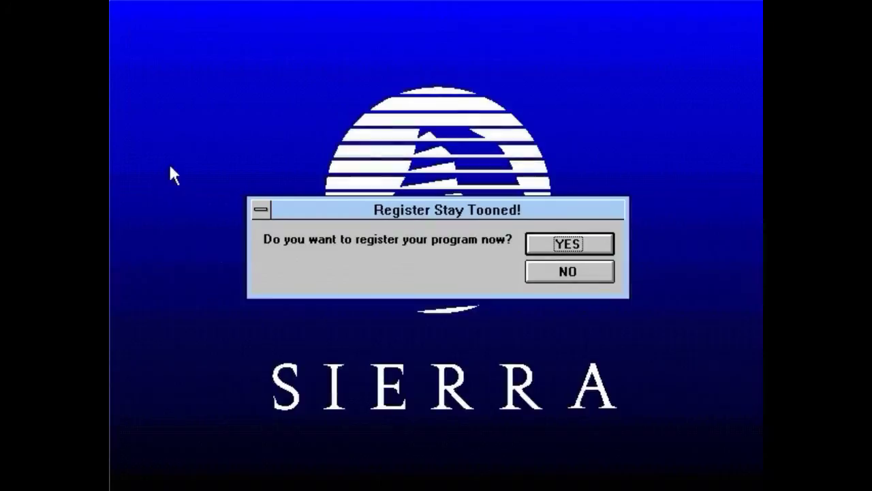
# Decline registering Stay Tooned, acknowledge the completed installation and leave the Sierra setup
pyautogui.click(542, 270)
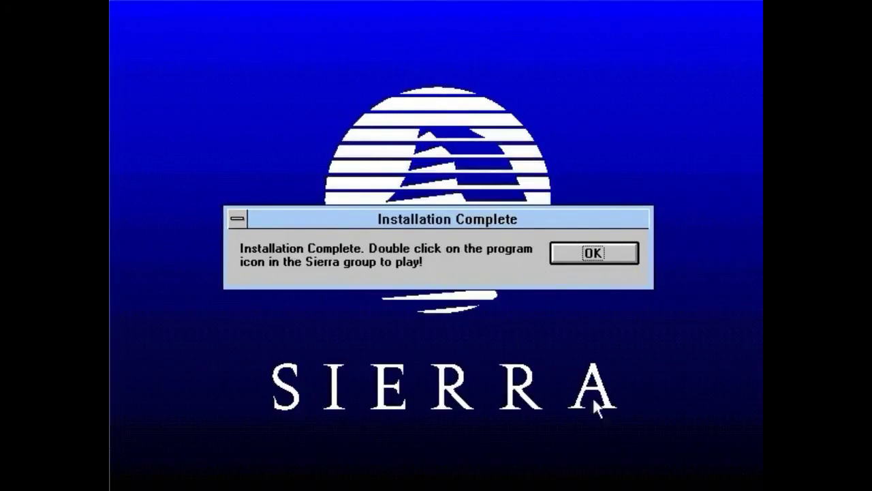
pyautogui.click(597, 258)
pyautogui.click(596, 445)
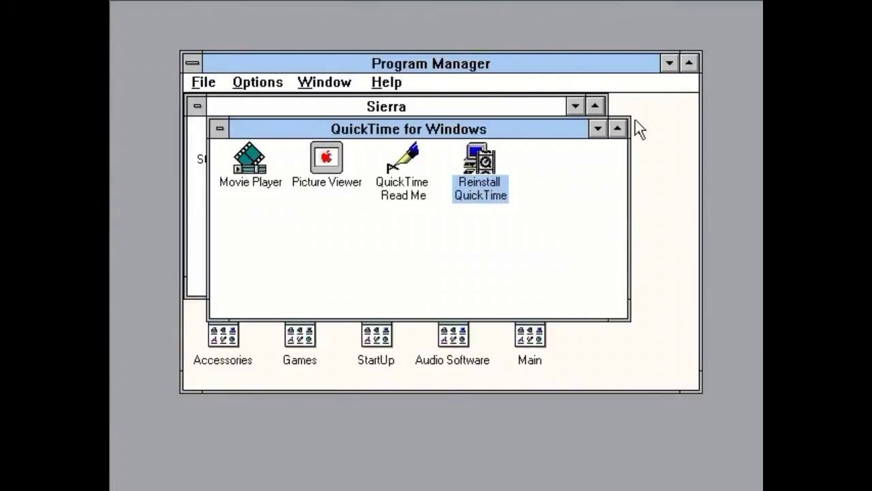
# Minimize the QuickTime for Windows group and launch Stay Tooned from the Sierra group
pyautogui.click(600, 127)
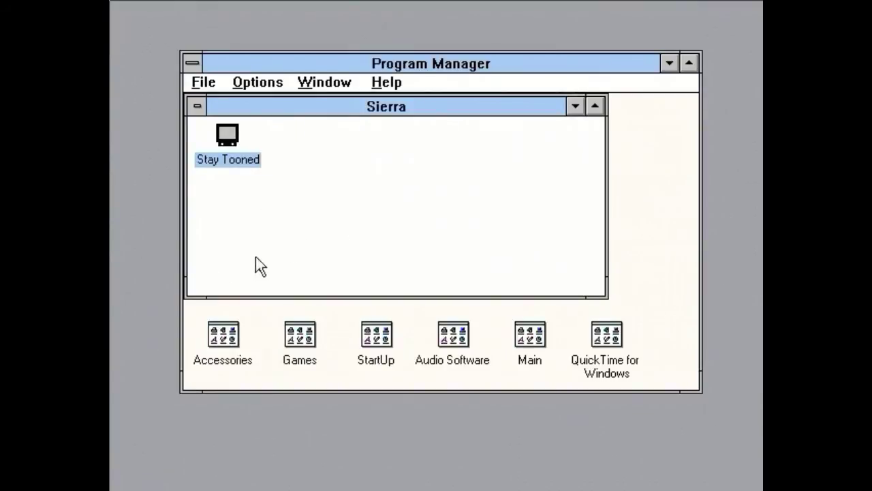
pyautogui.doubleClick(227, 142)
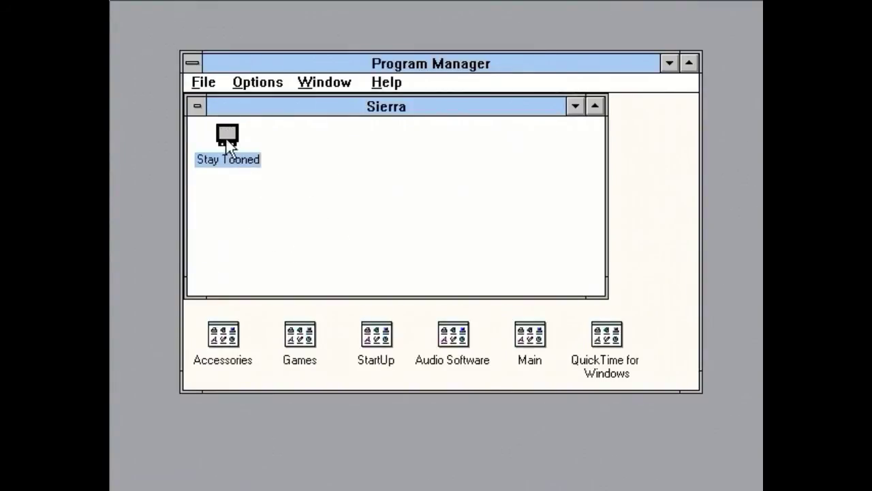